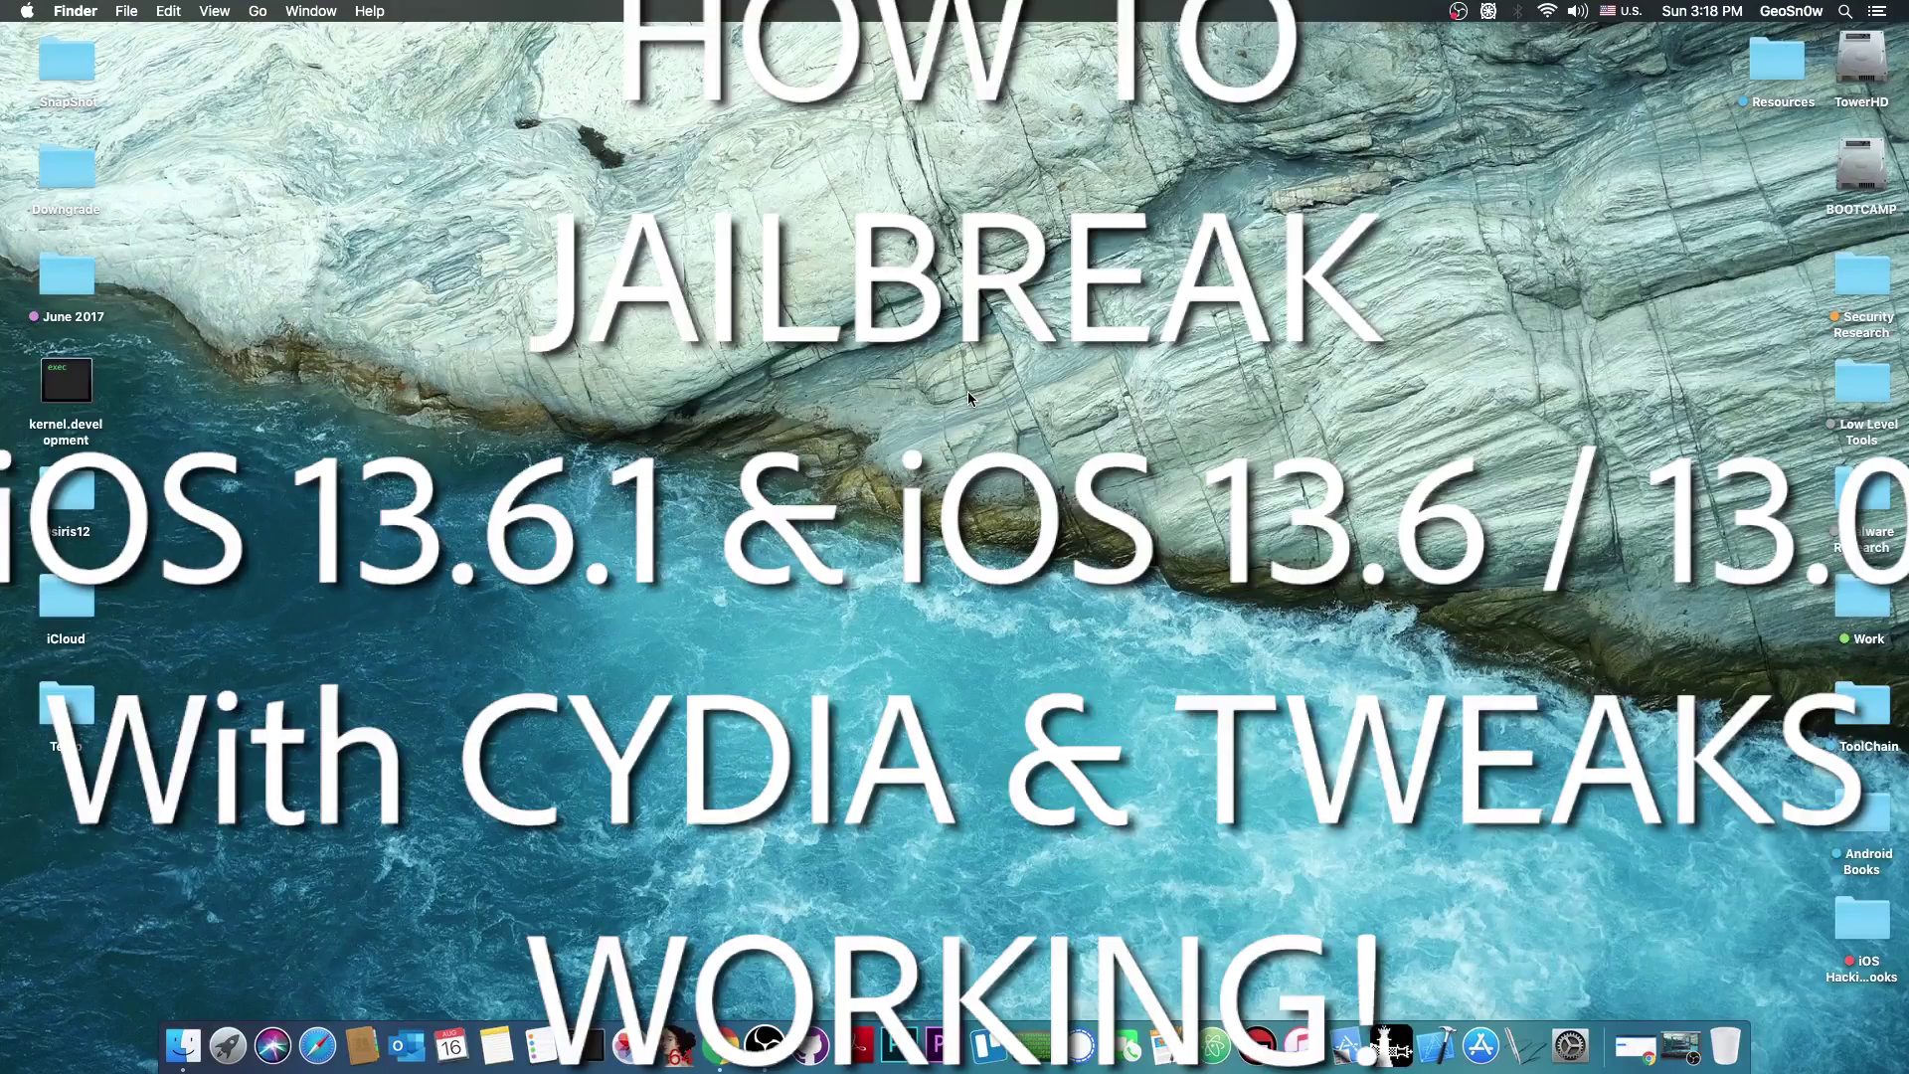
Bring Chrome back and review Apple's security updates page, showing iOS 13.6.1 from 12 Aug 2020.
click(1641, 1051)
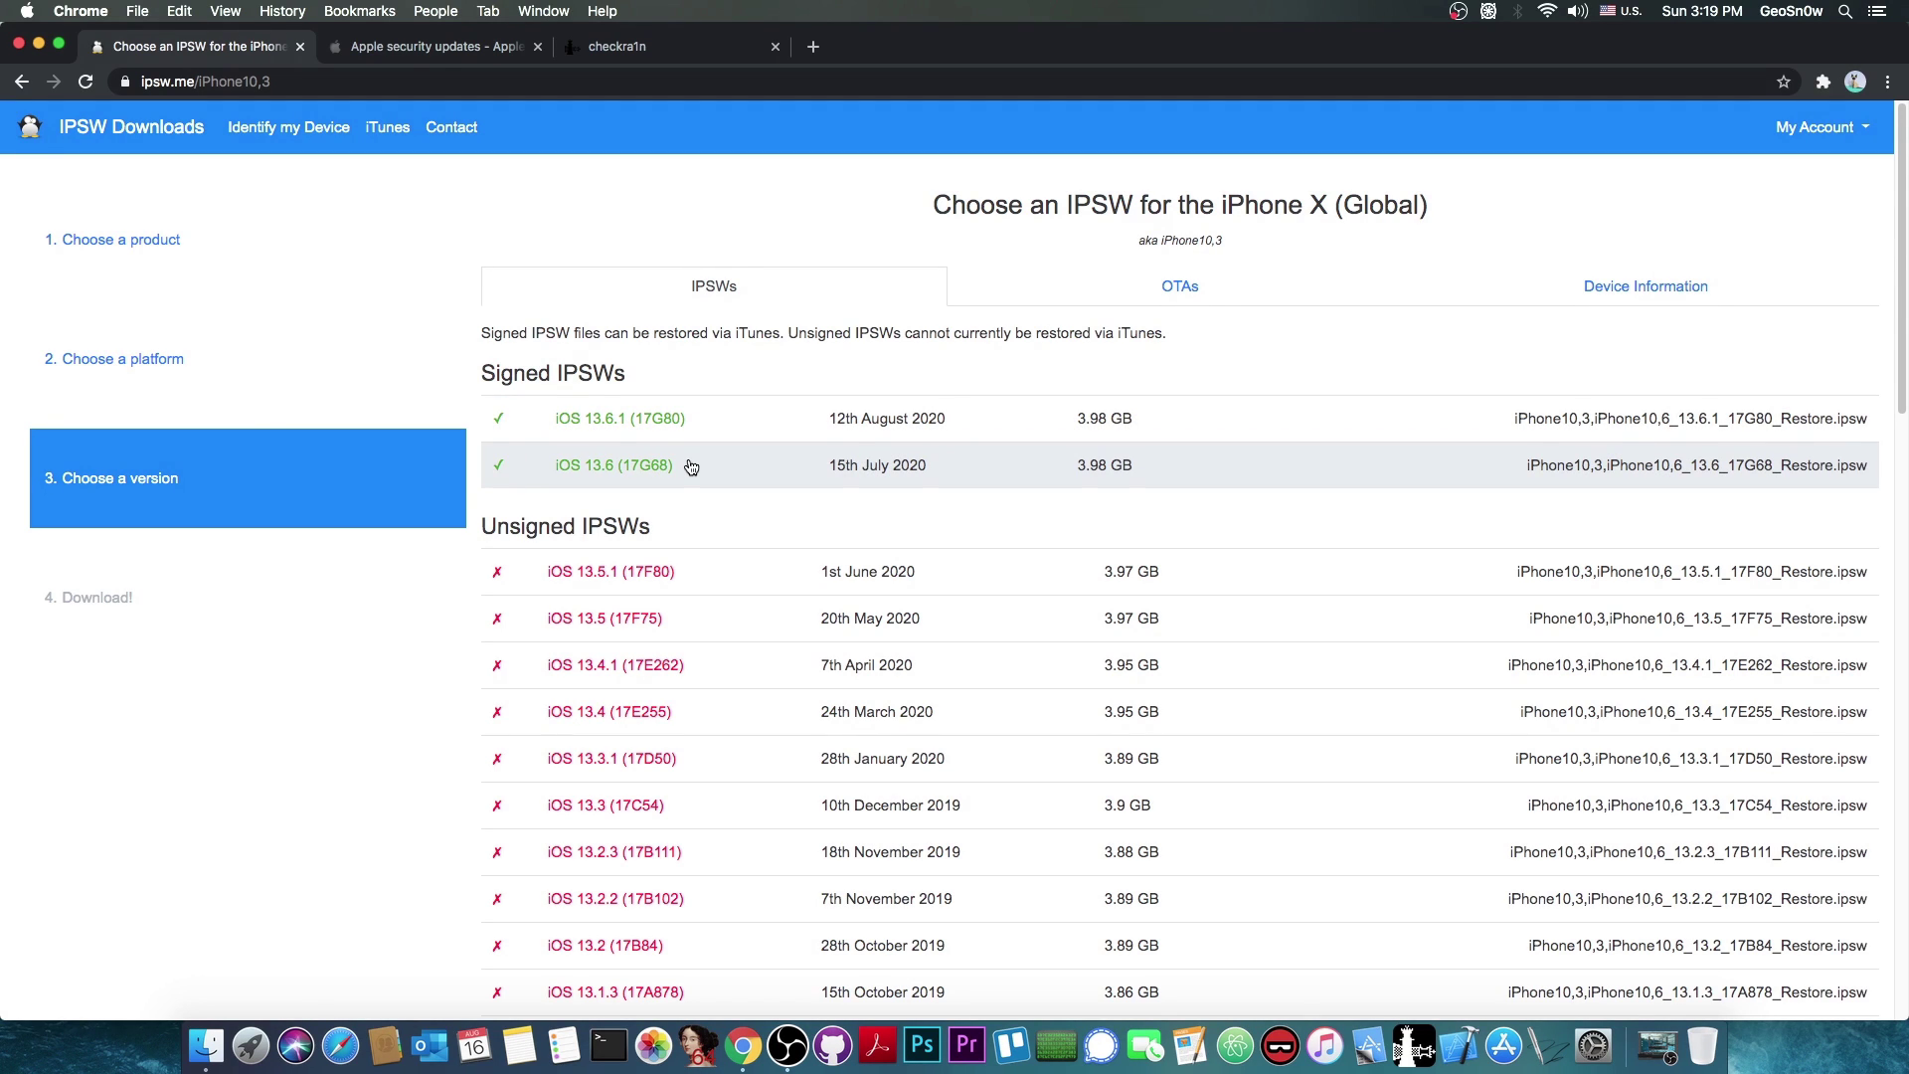
click(426, 47)
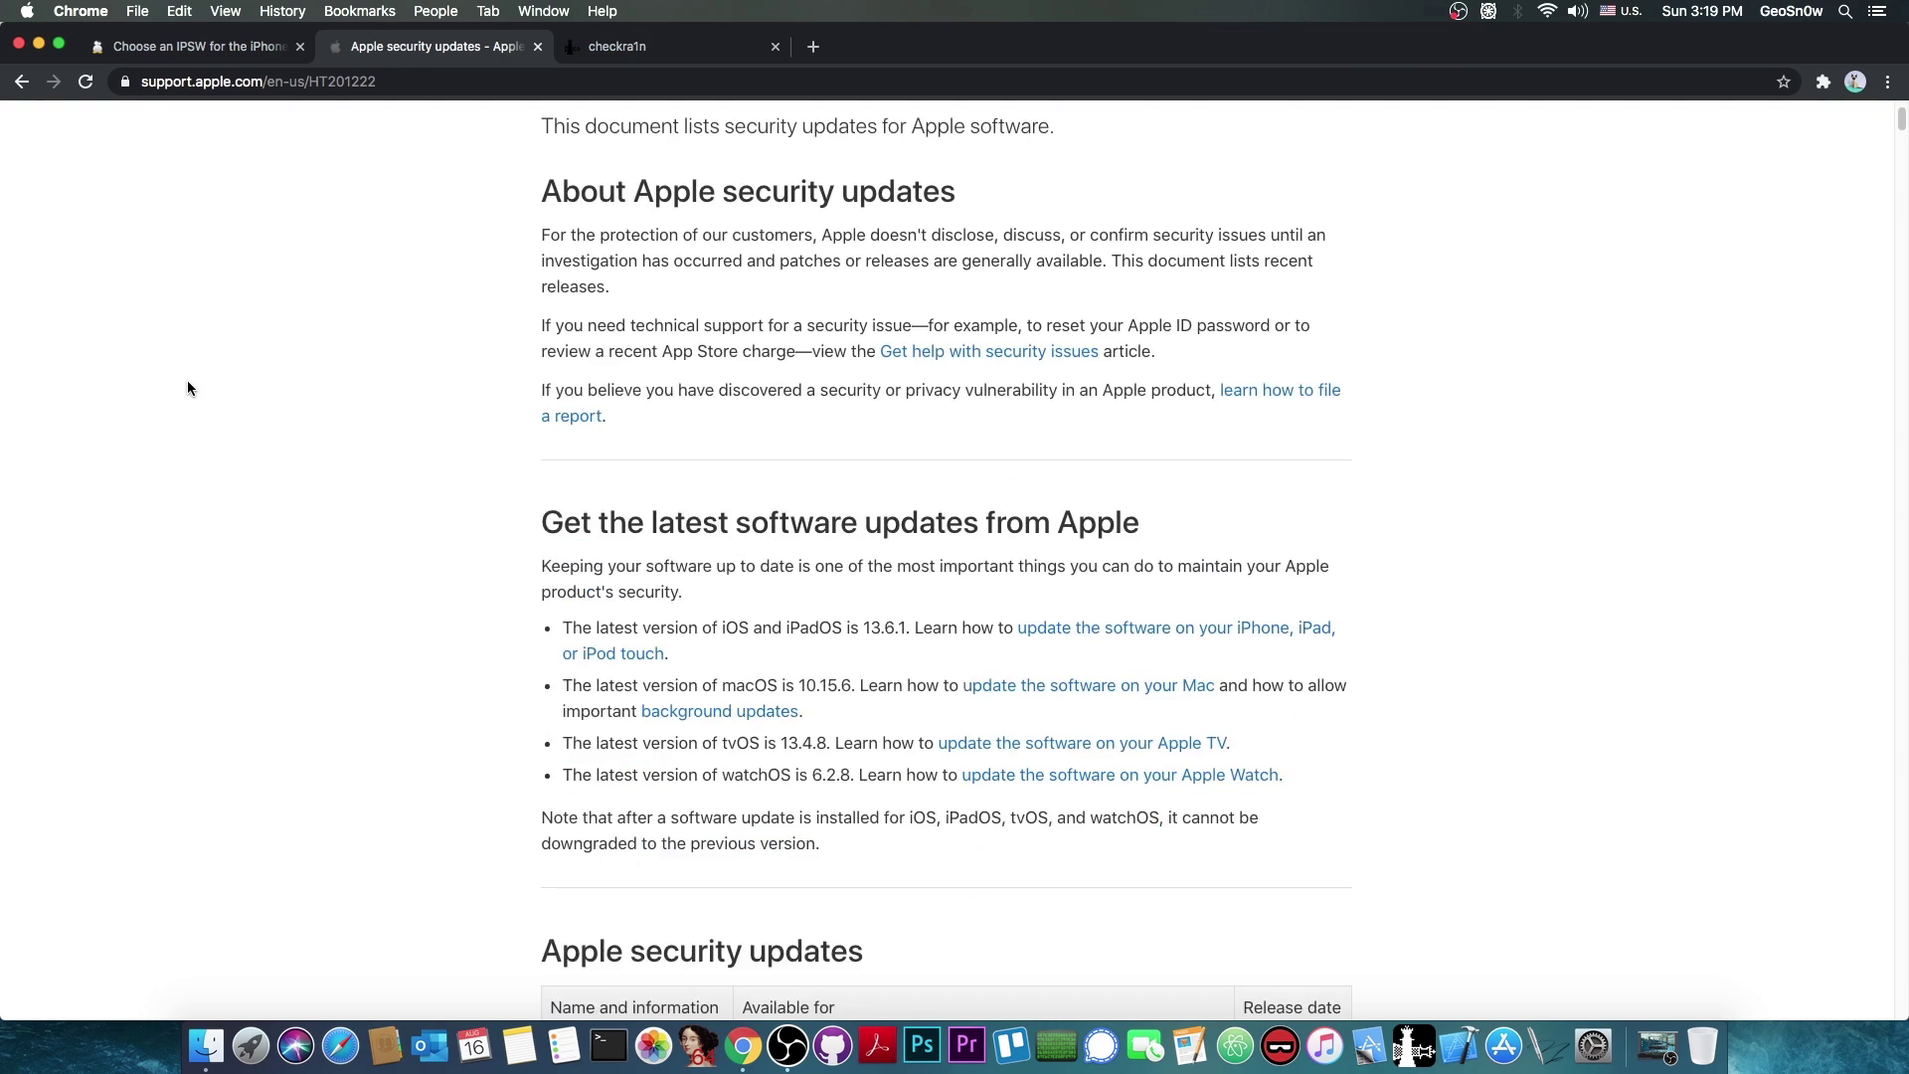
scroll(372, 373, down, 5)
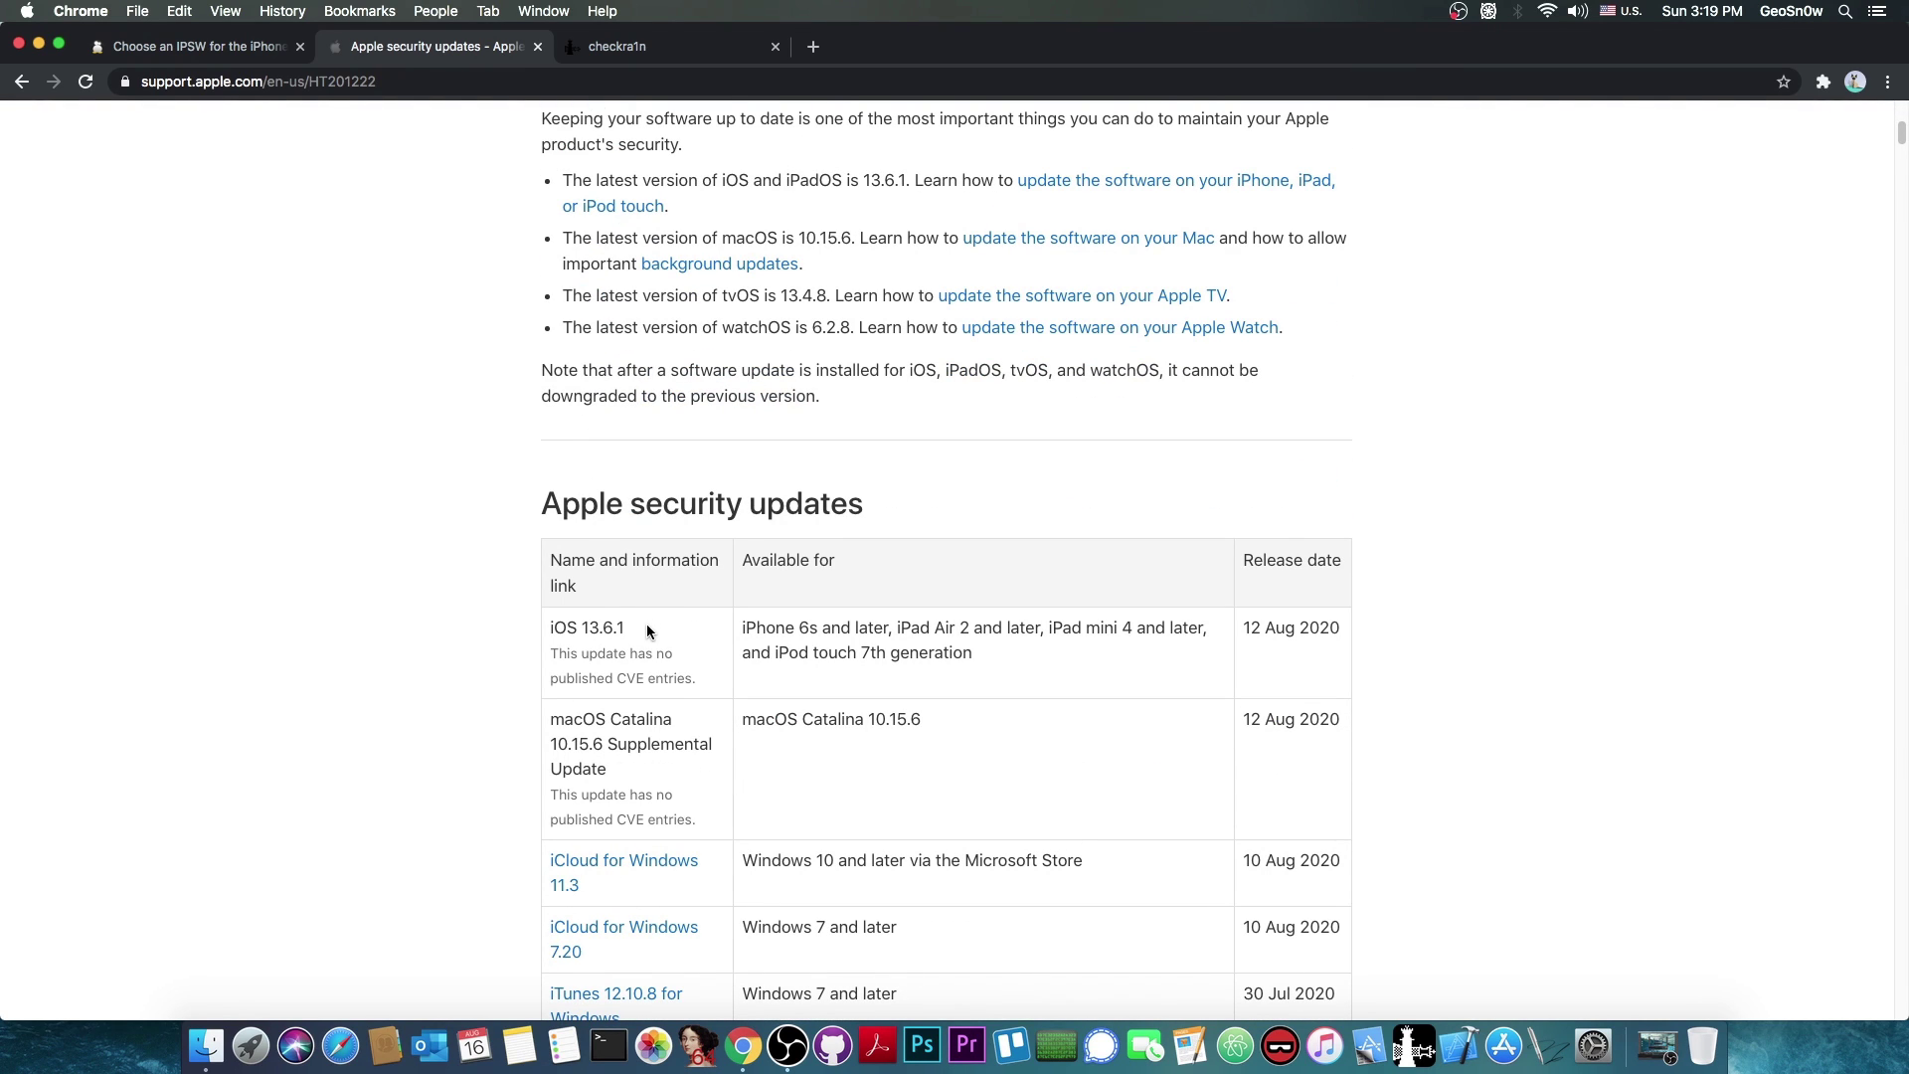
Review the checkra1n 0.10.2 beta release and its all-downloads list, then minimize Chrome.
click(615, 45)
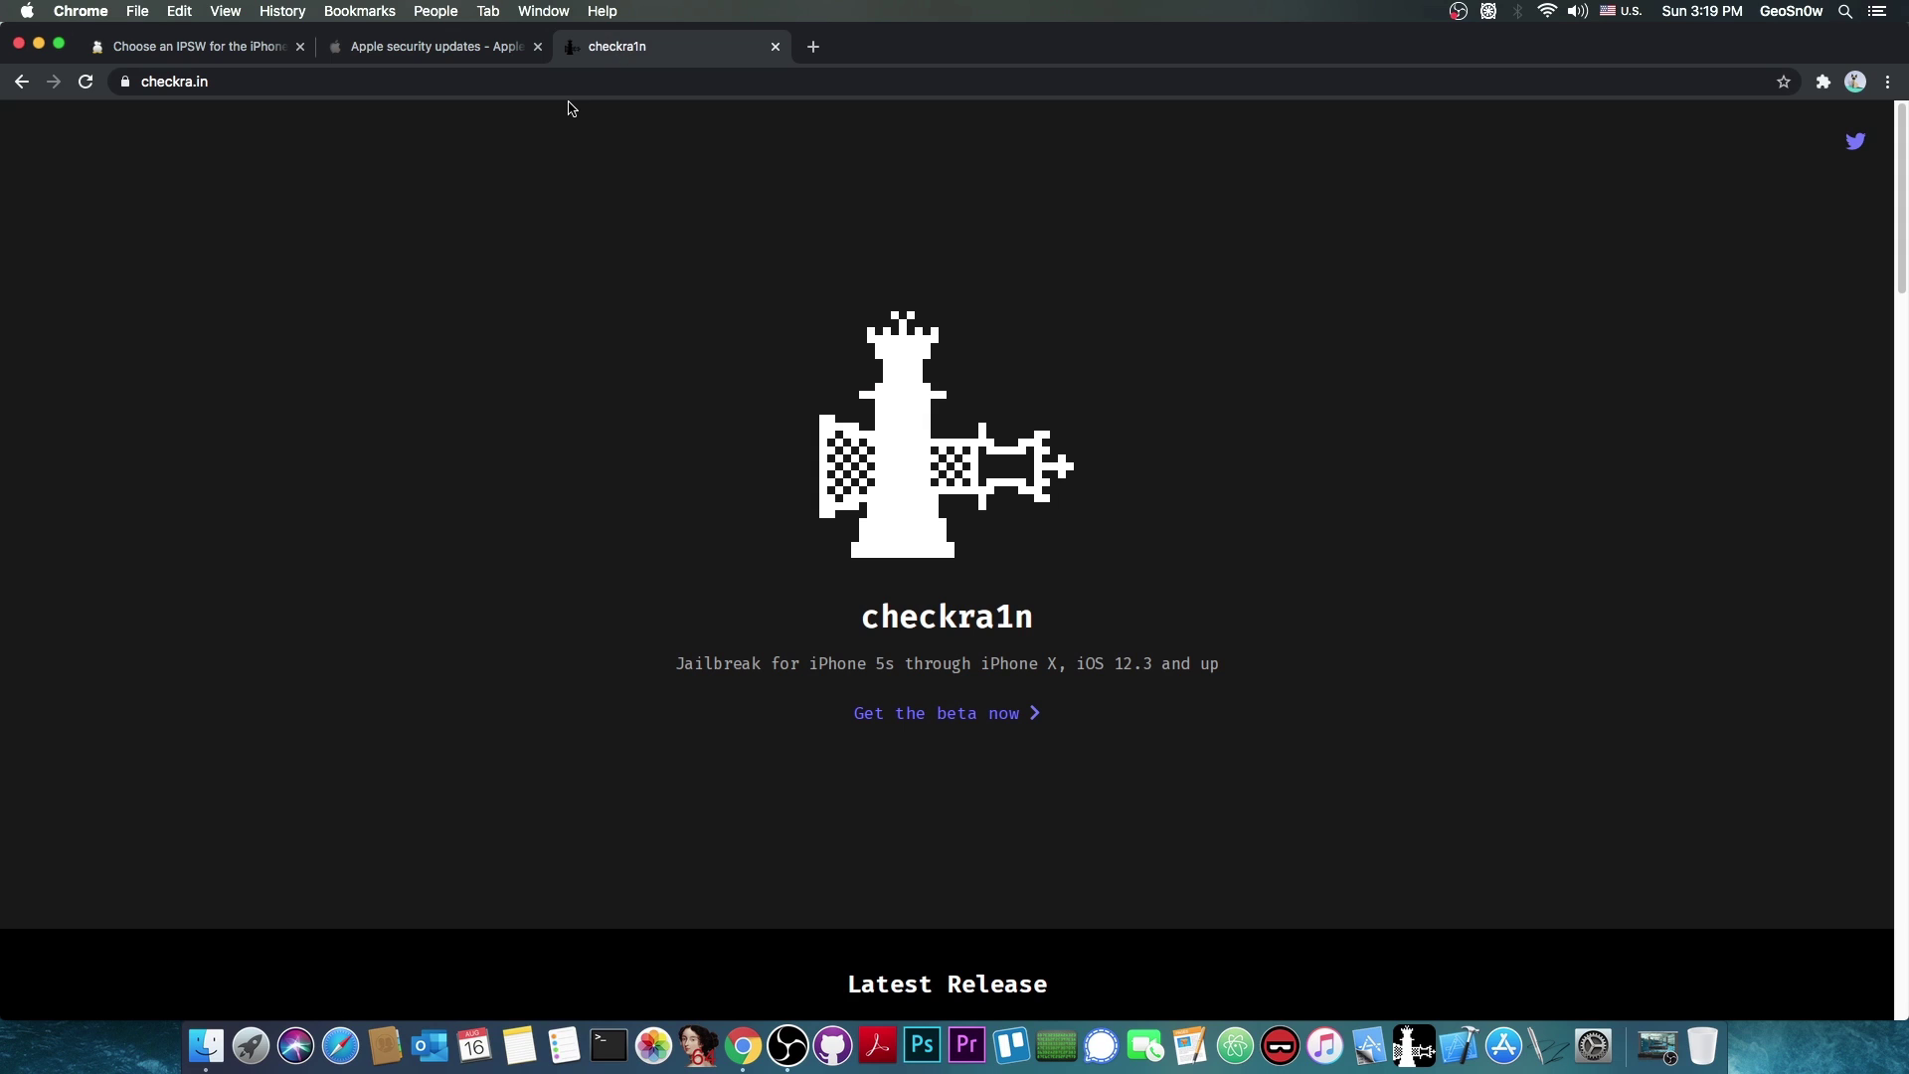
scroll(764, 331, down, 2)
scroll(759, 328, up, 2)
scroll(553, 328, down, 5)
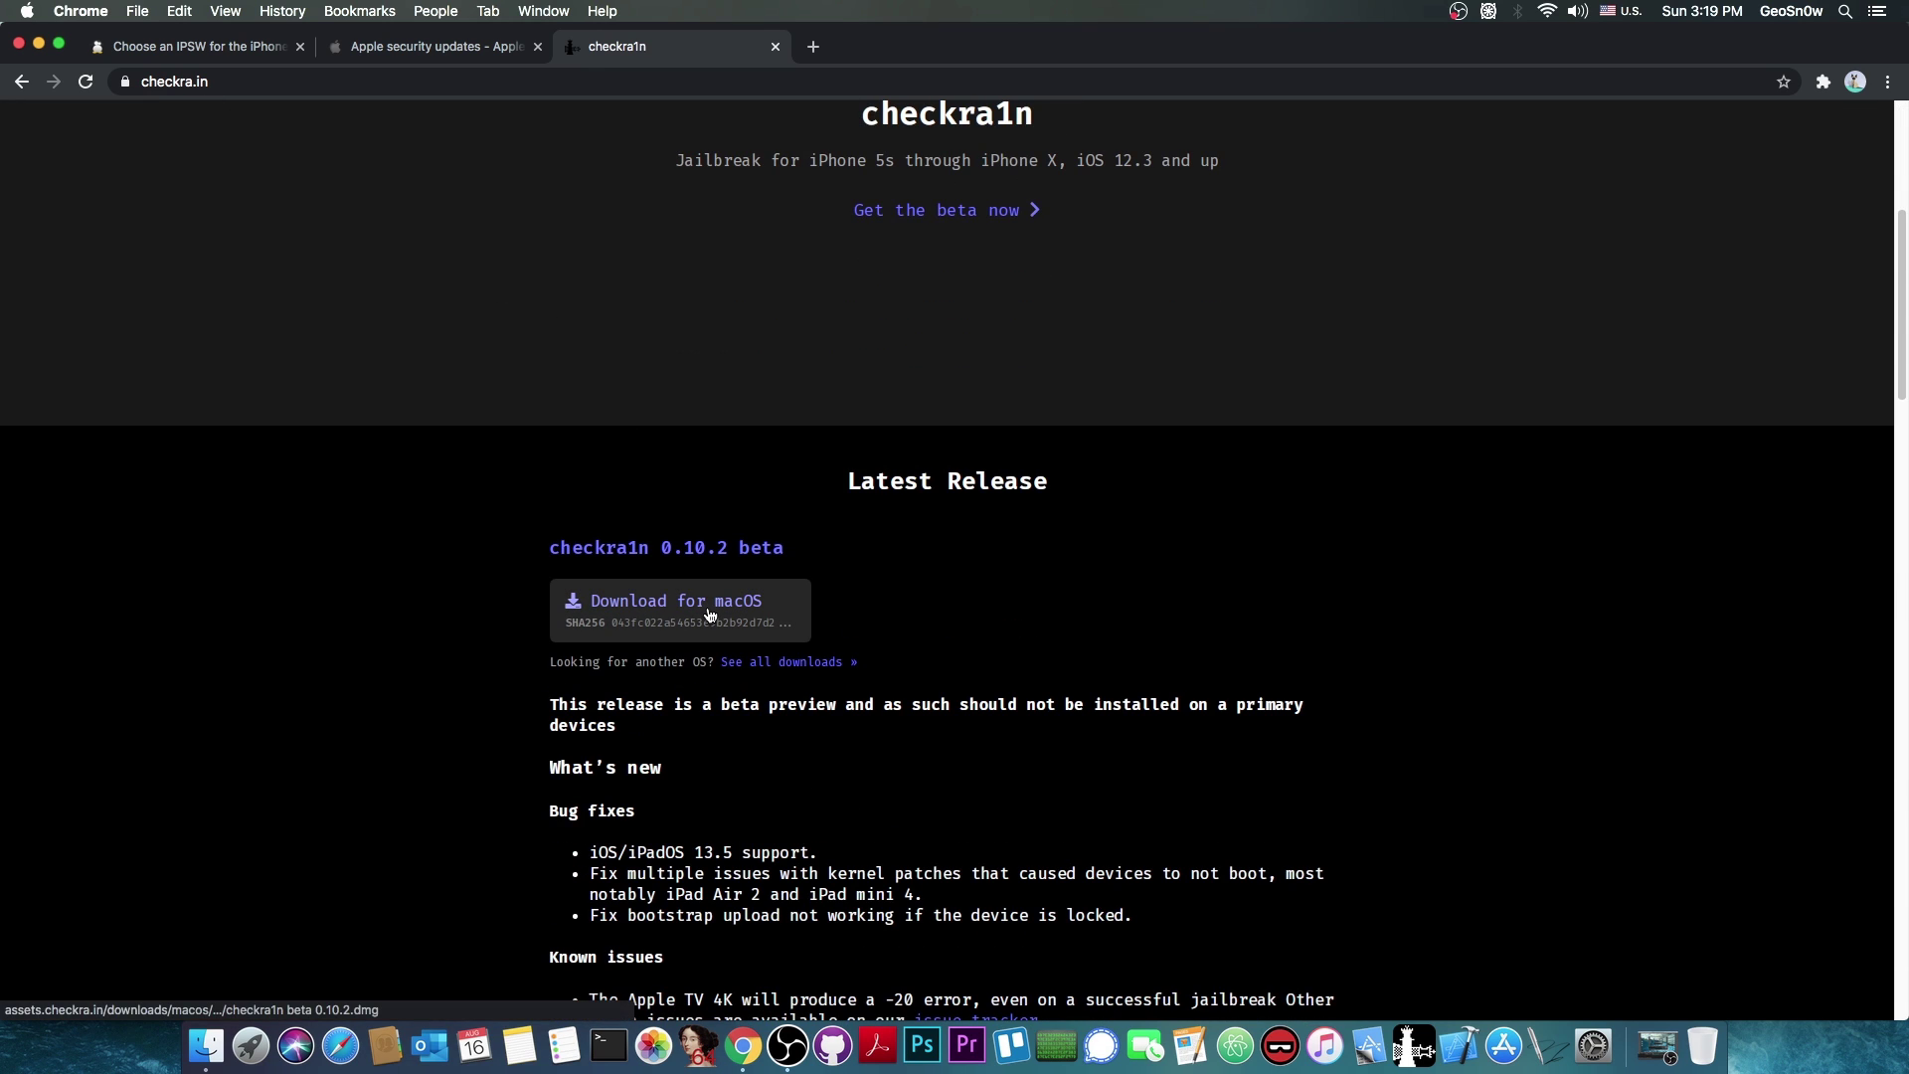
scroll(710, 615, down, 5)
scroll(597, 299, up, 2)
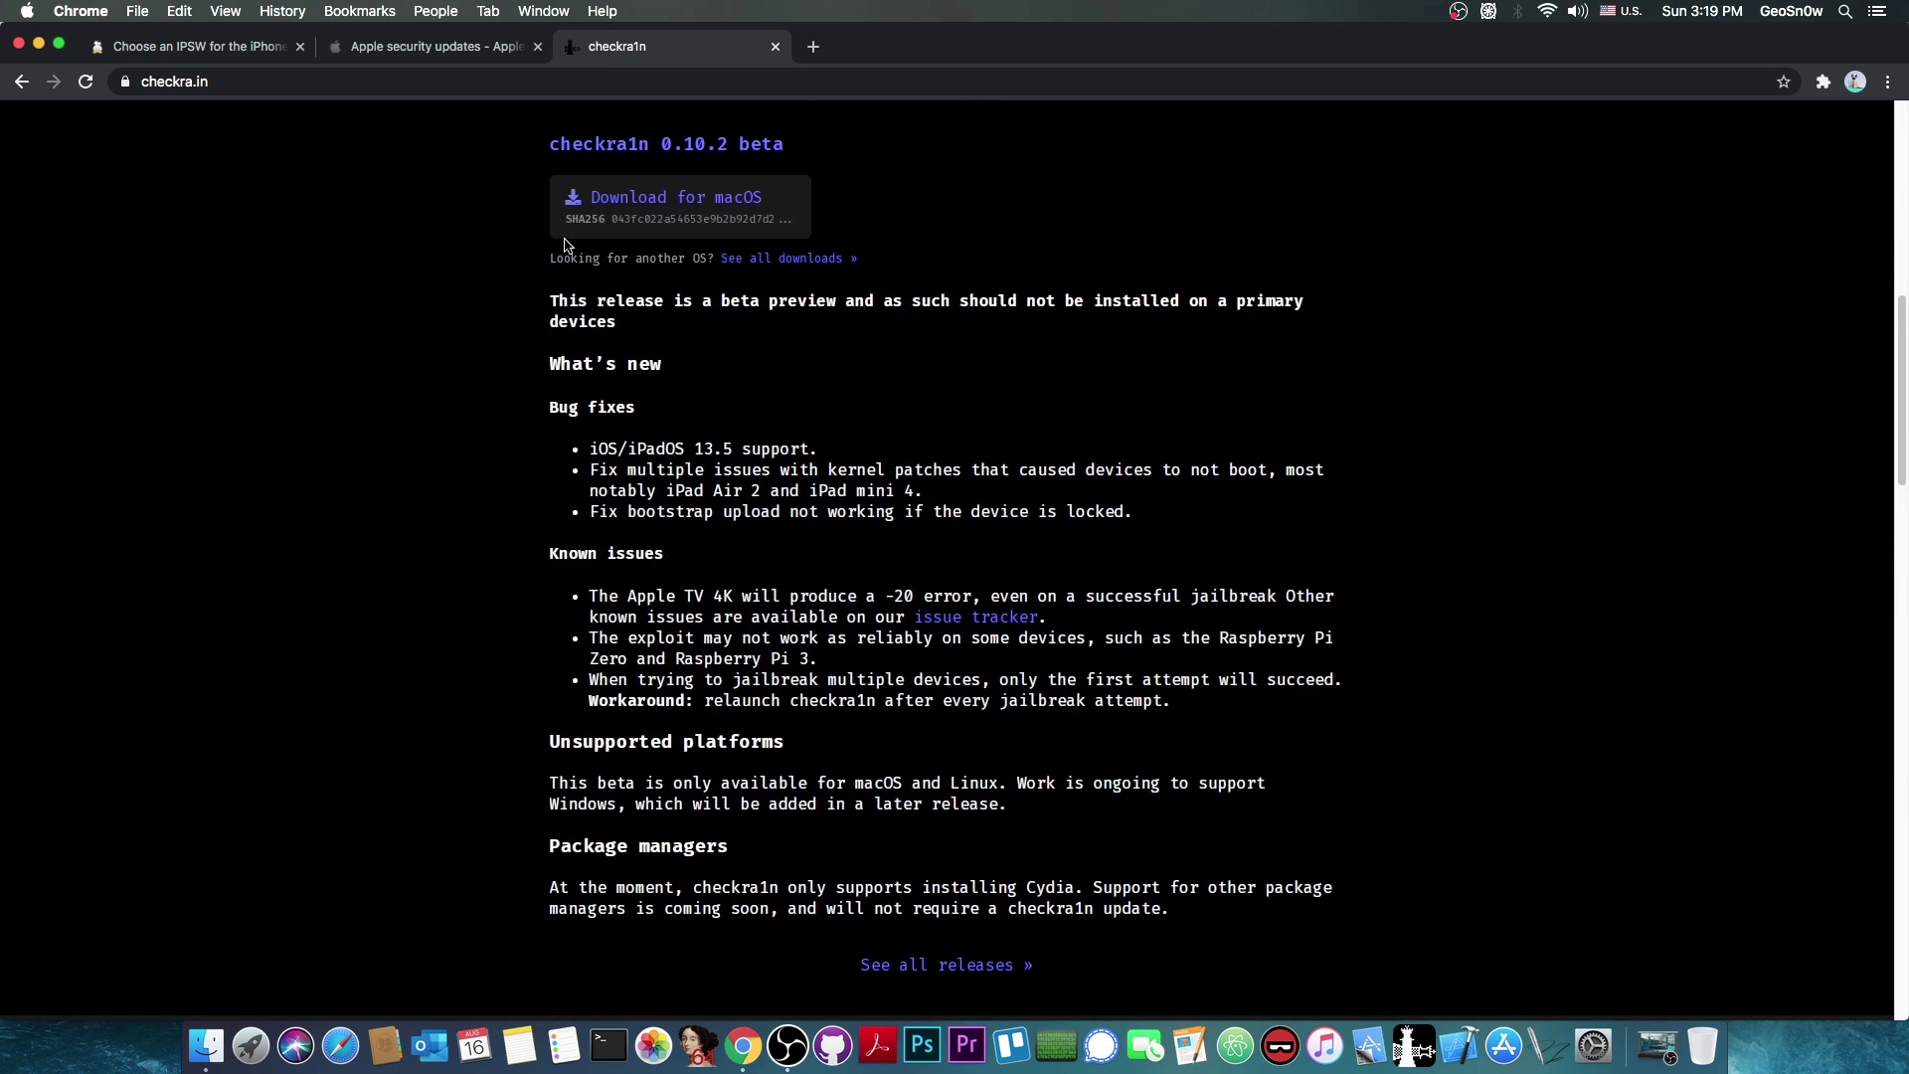
click(771, 268)
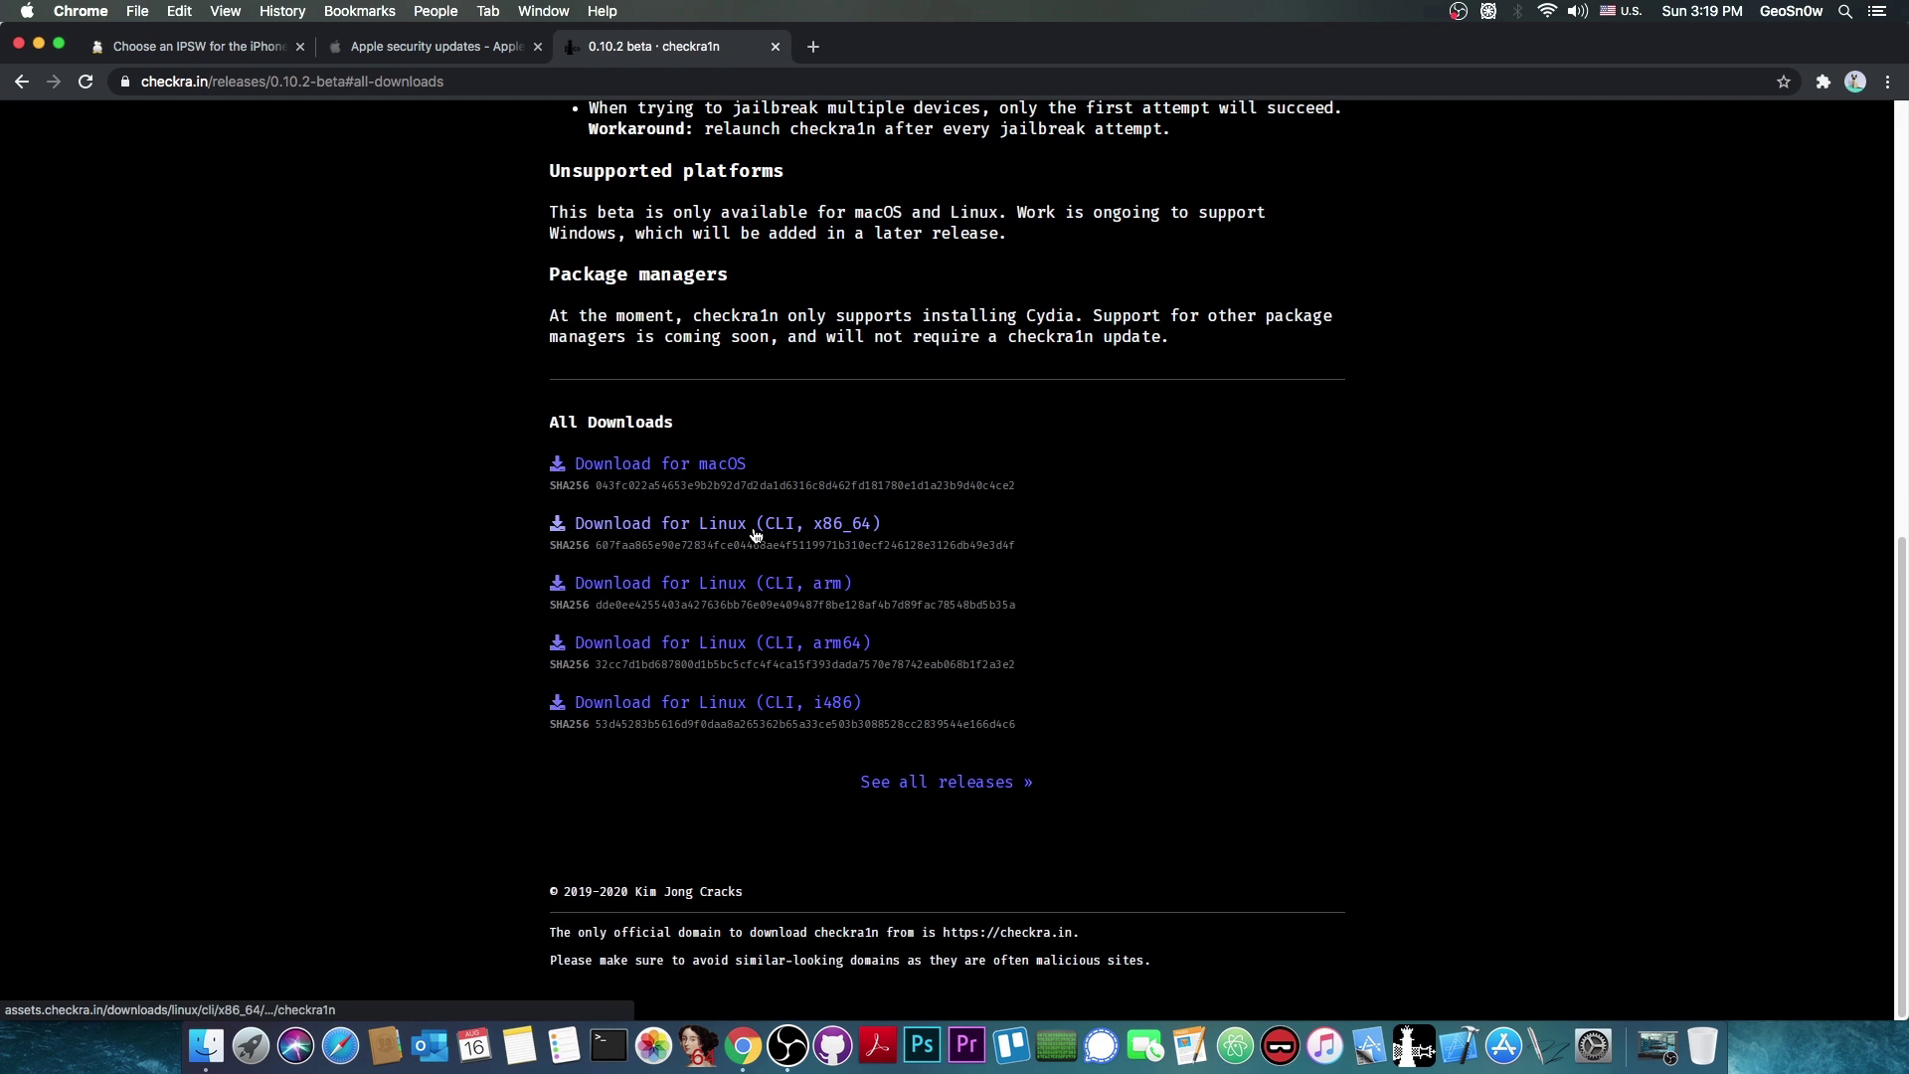
scroll(866, 630, up, 6)
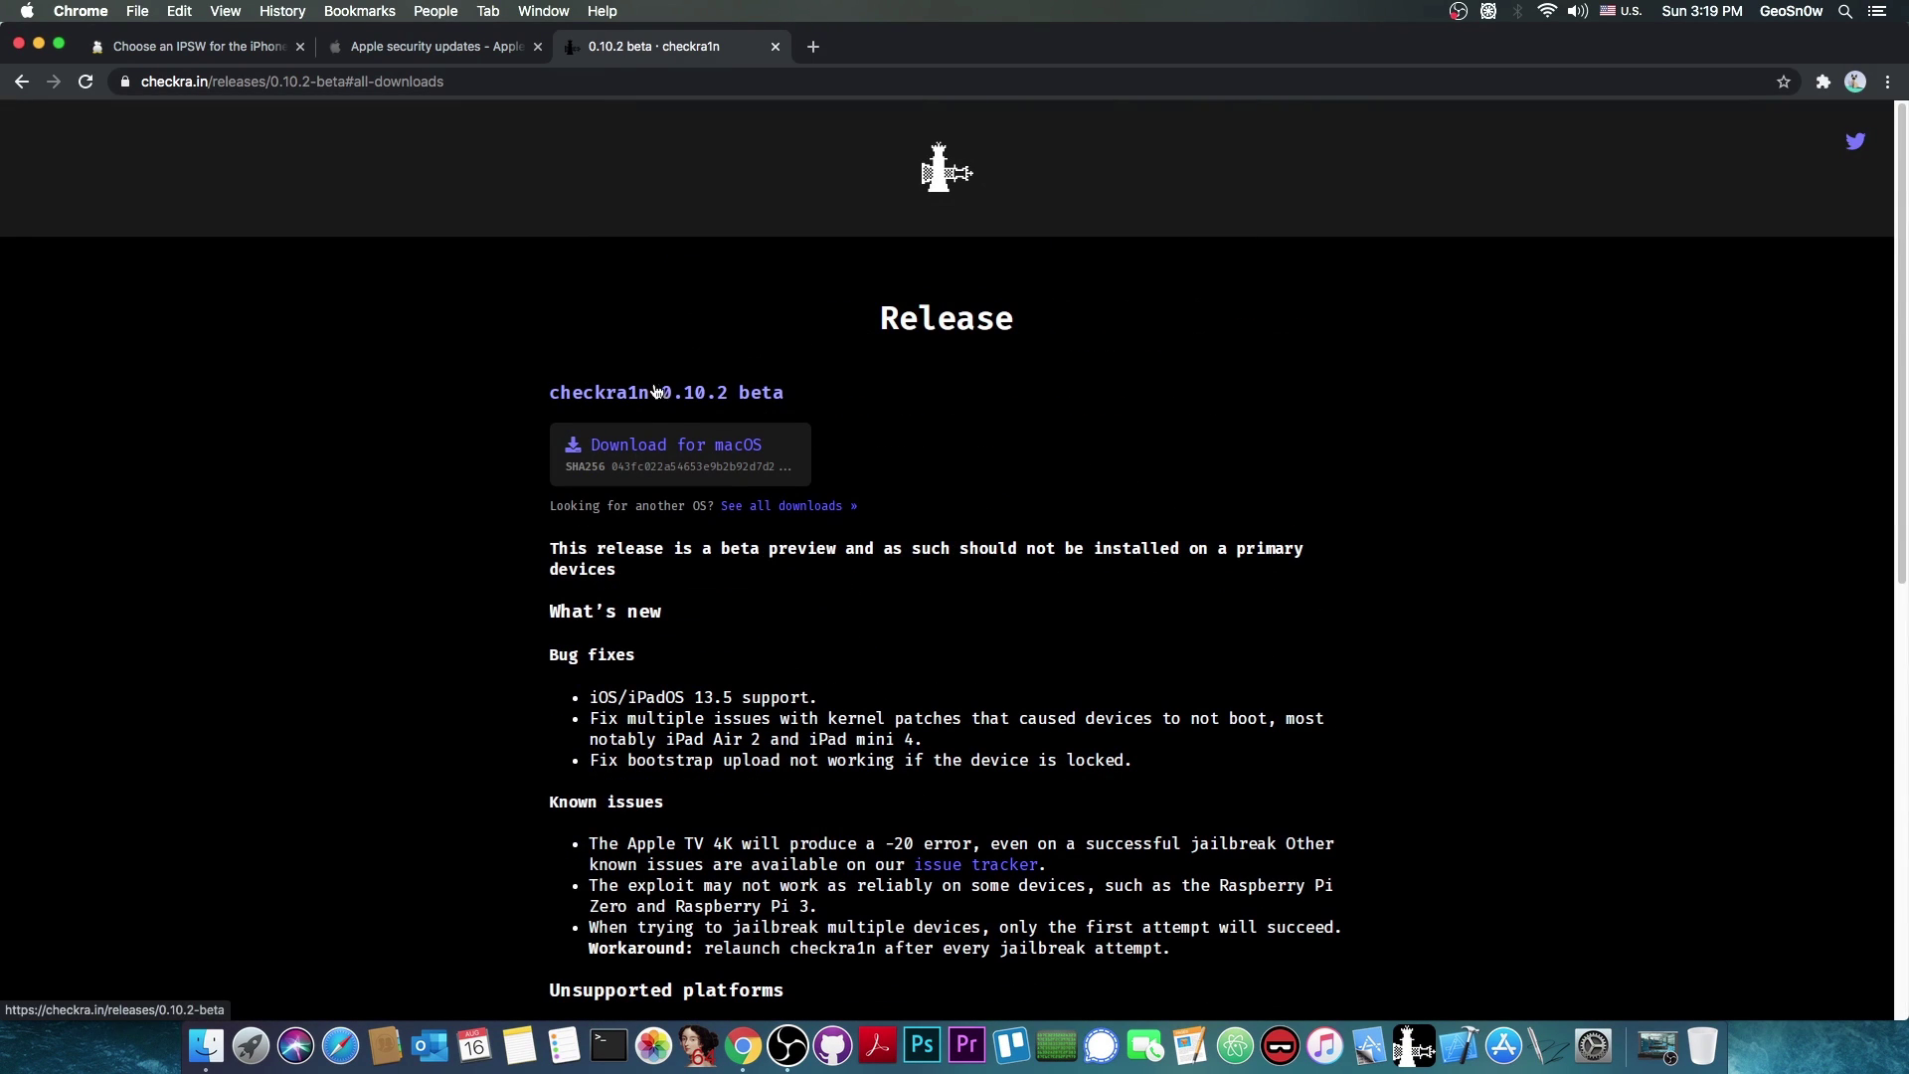
click(37, 44)
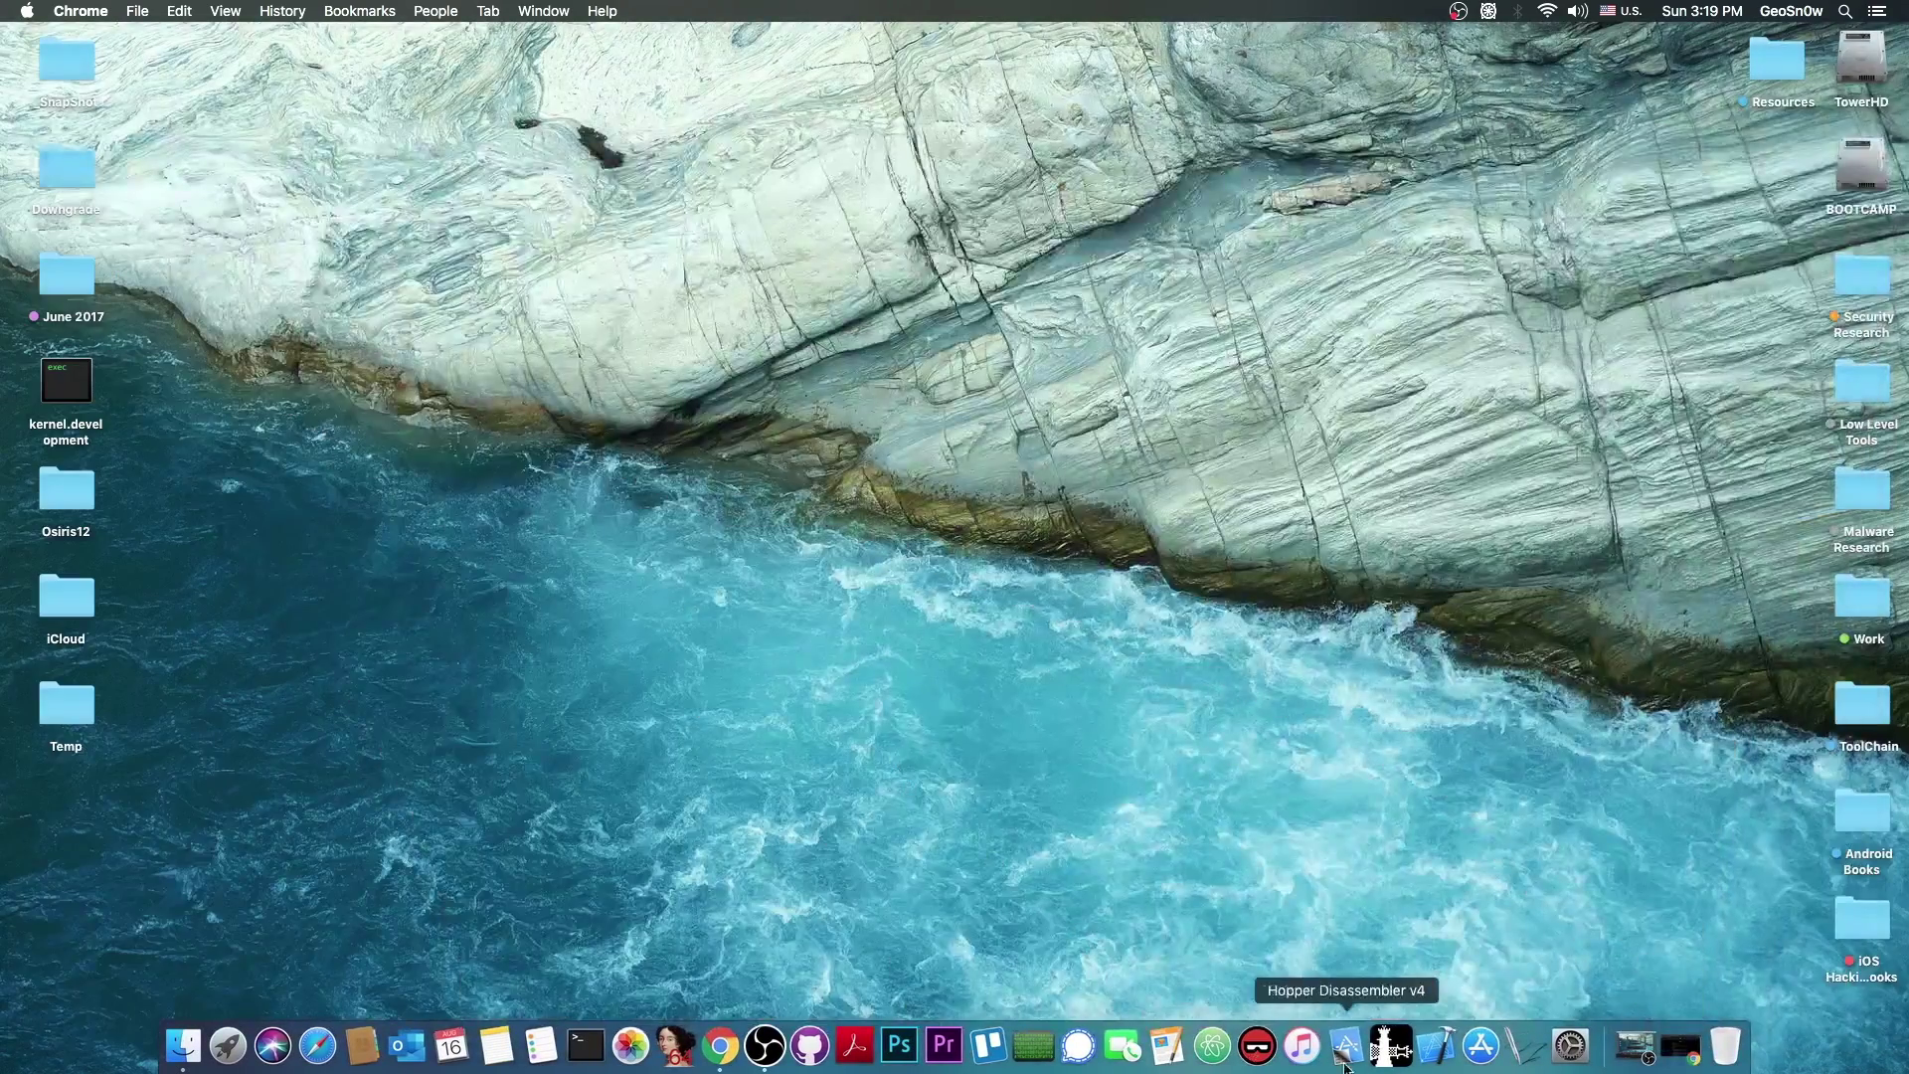
Launch checkra1n 0.10.2 beta from the Dock and move its window lower on screen.
click(1391, 1045)
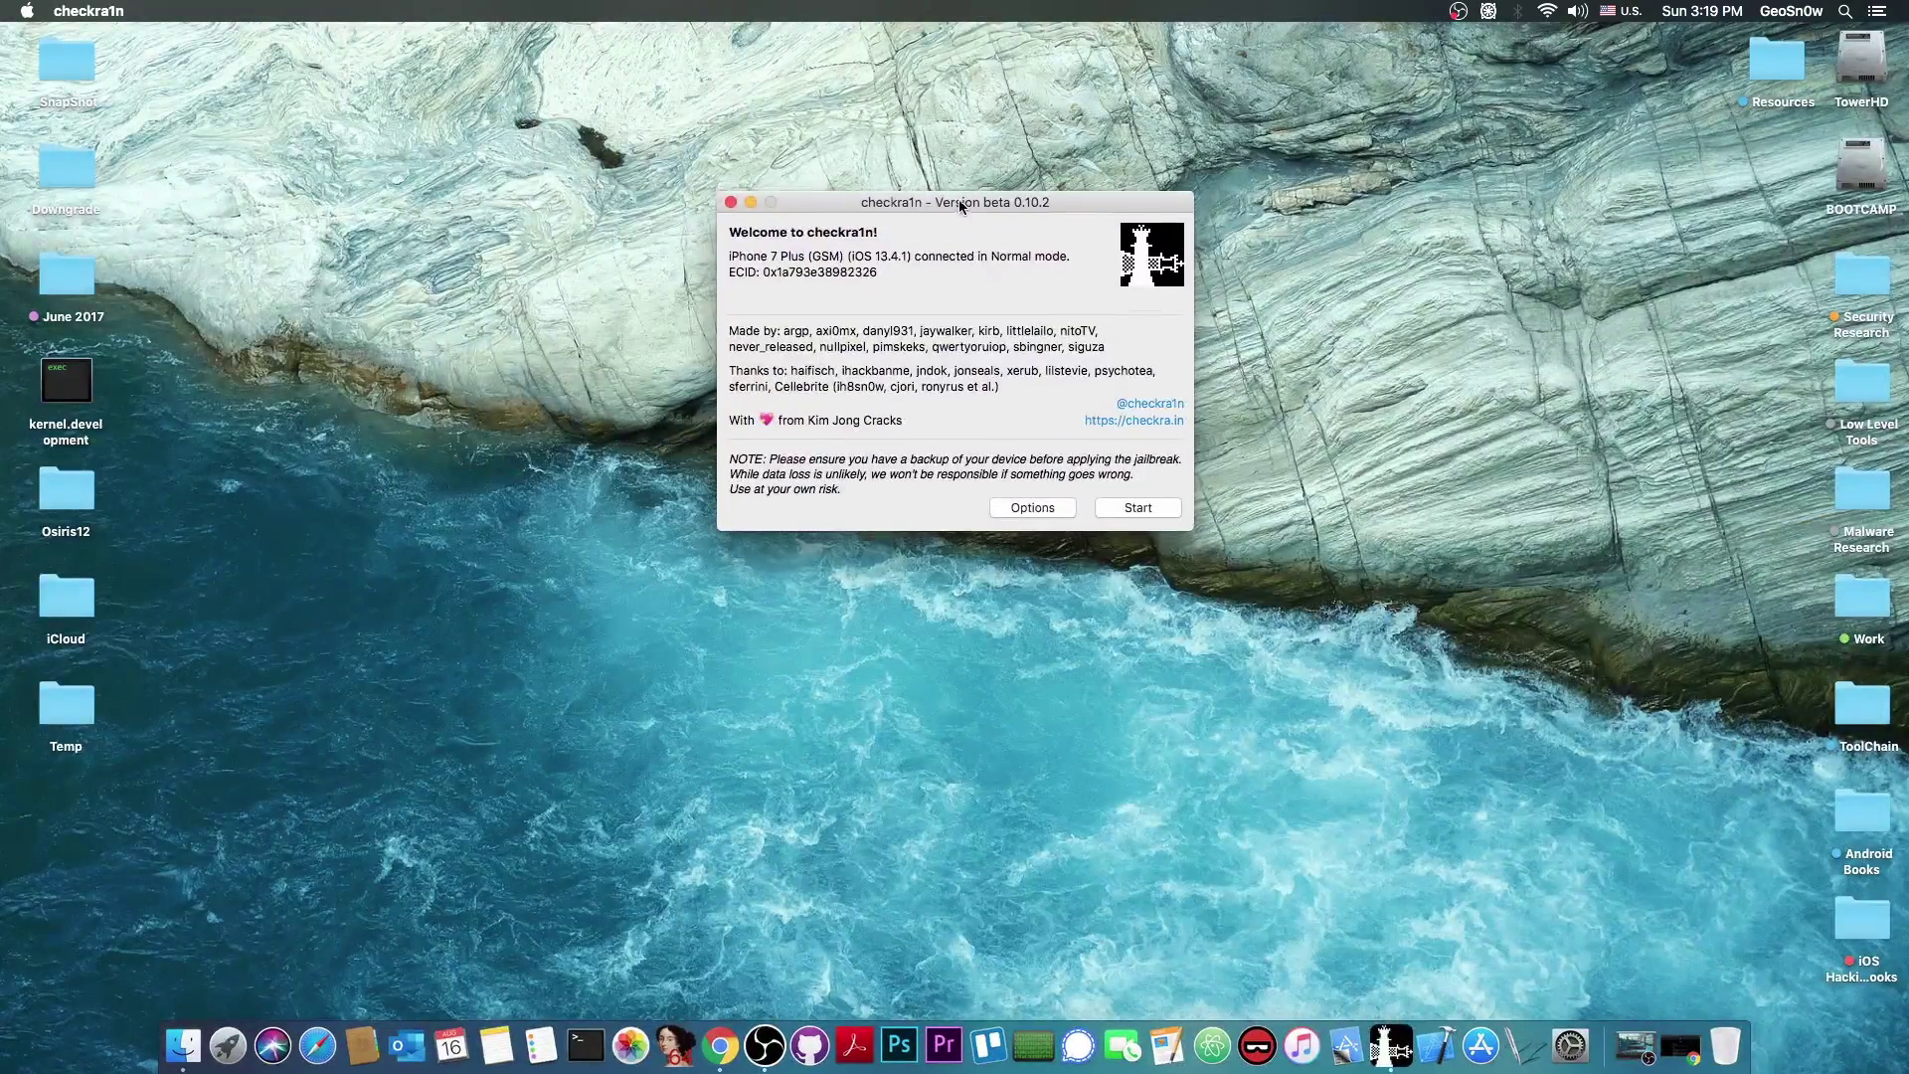
drag(959, 201, 965, 220)
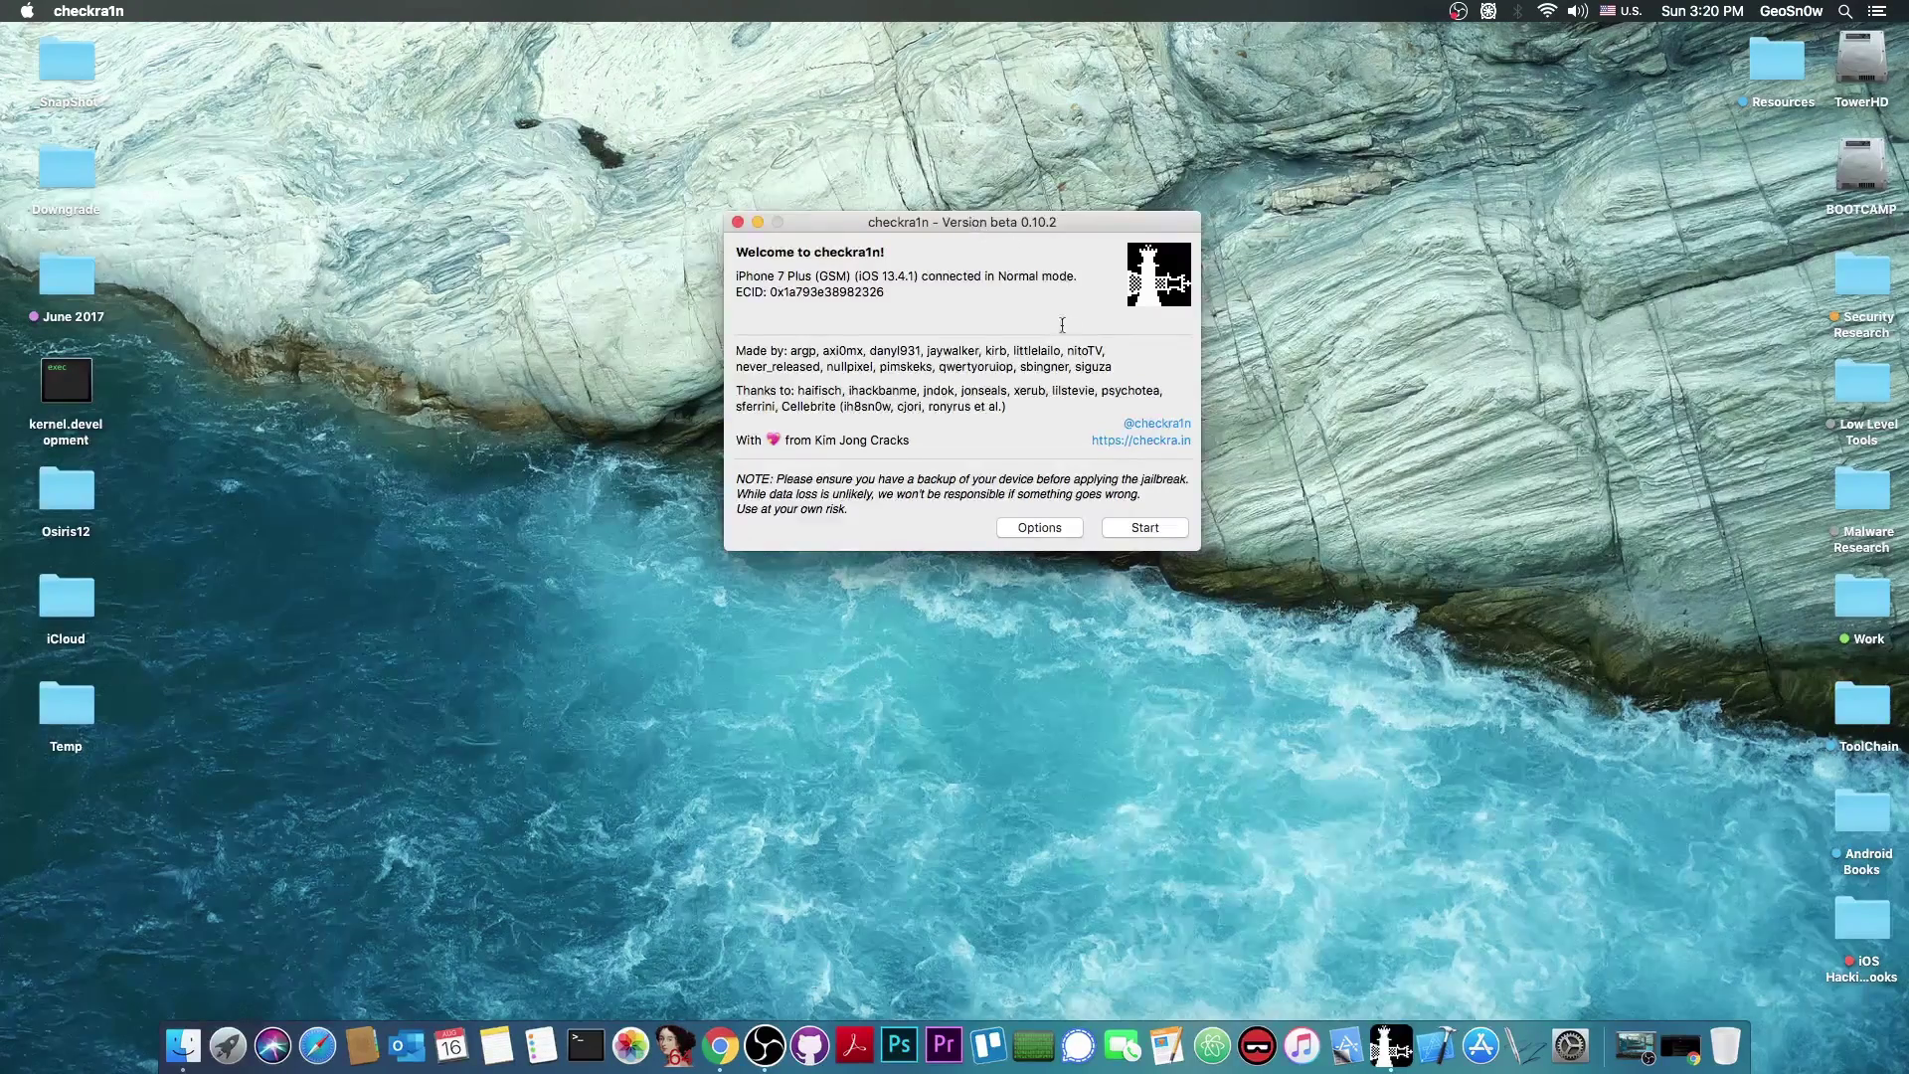
drag(978, 218, 995, 306)
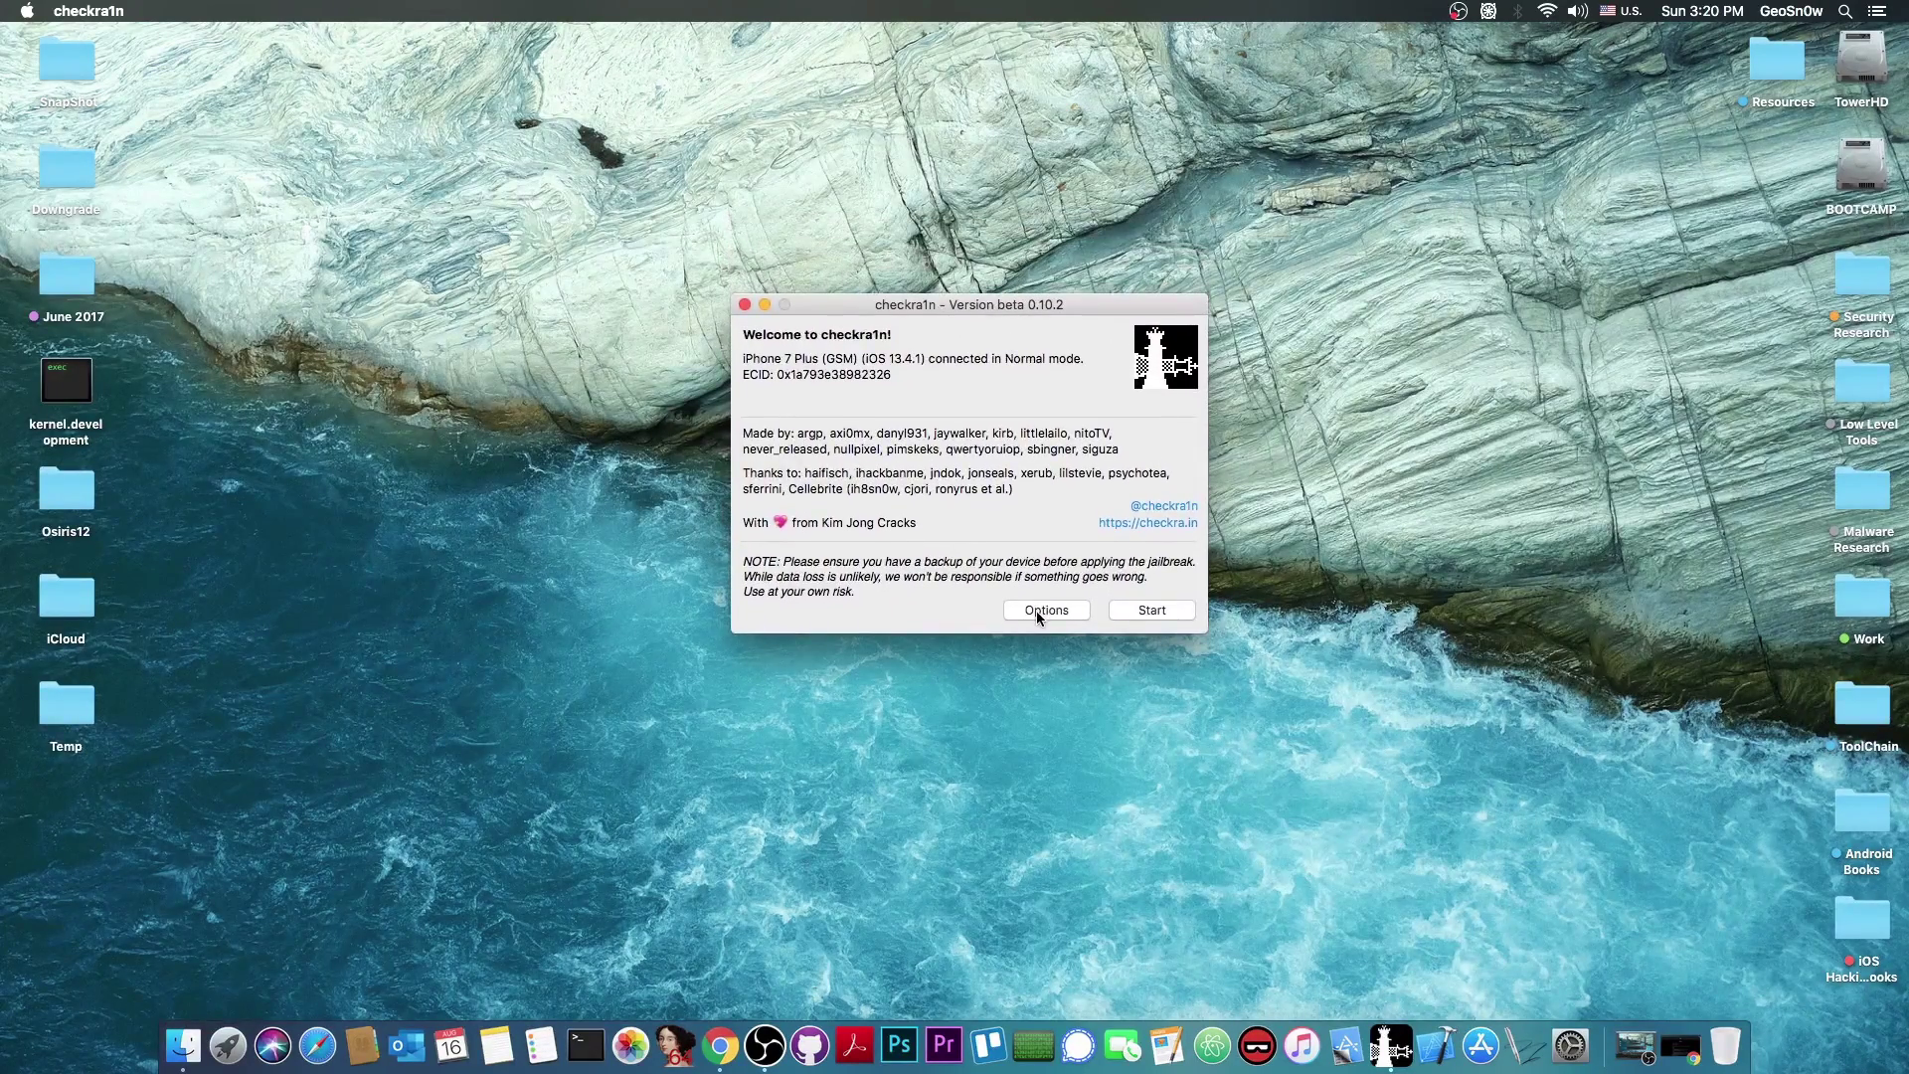
Enable Allow untested iOS/iPadOS/tvOS versions and Verbose Boot in checkra1n's options.
click(1037, 610)
click(844, 371)
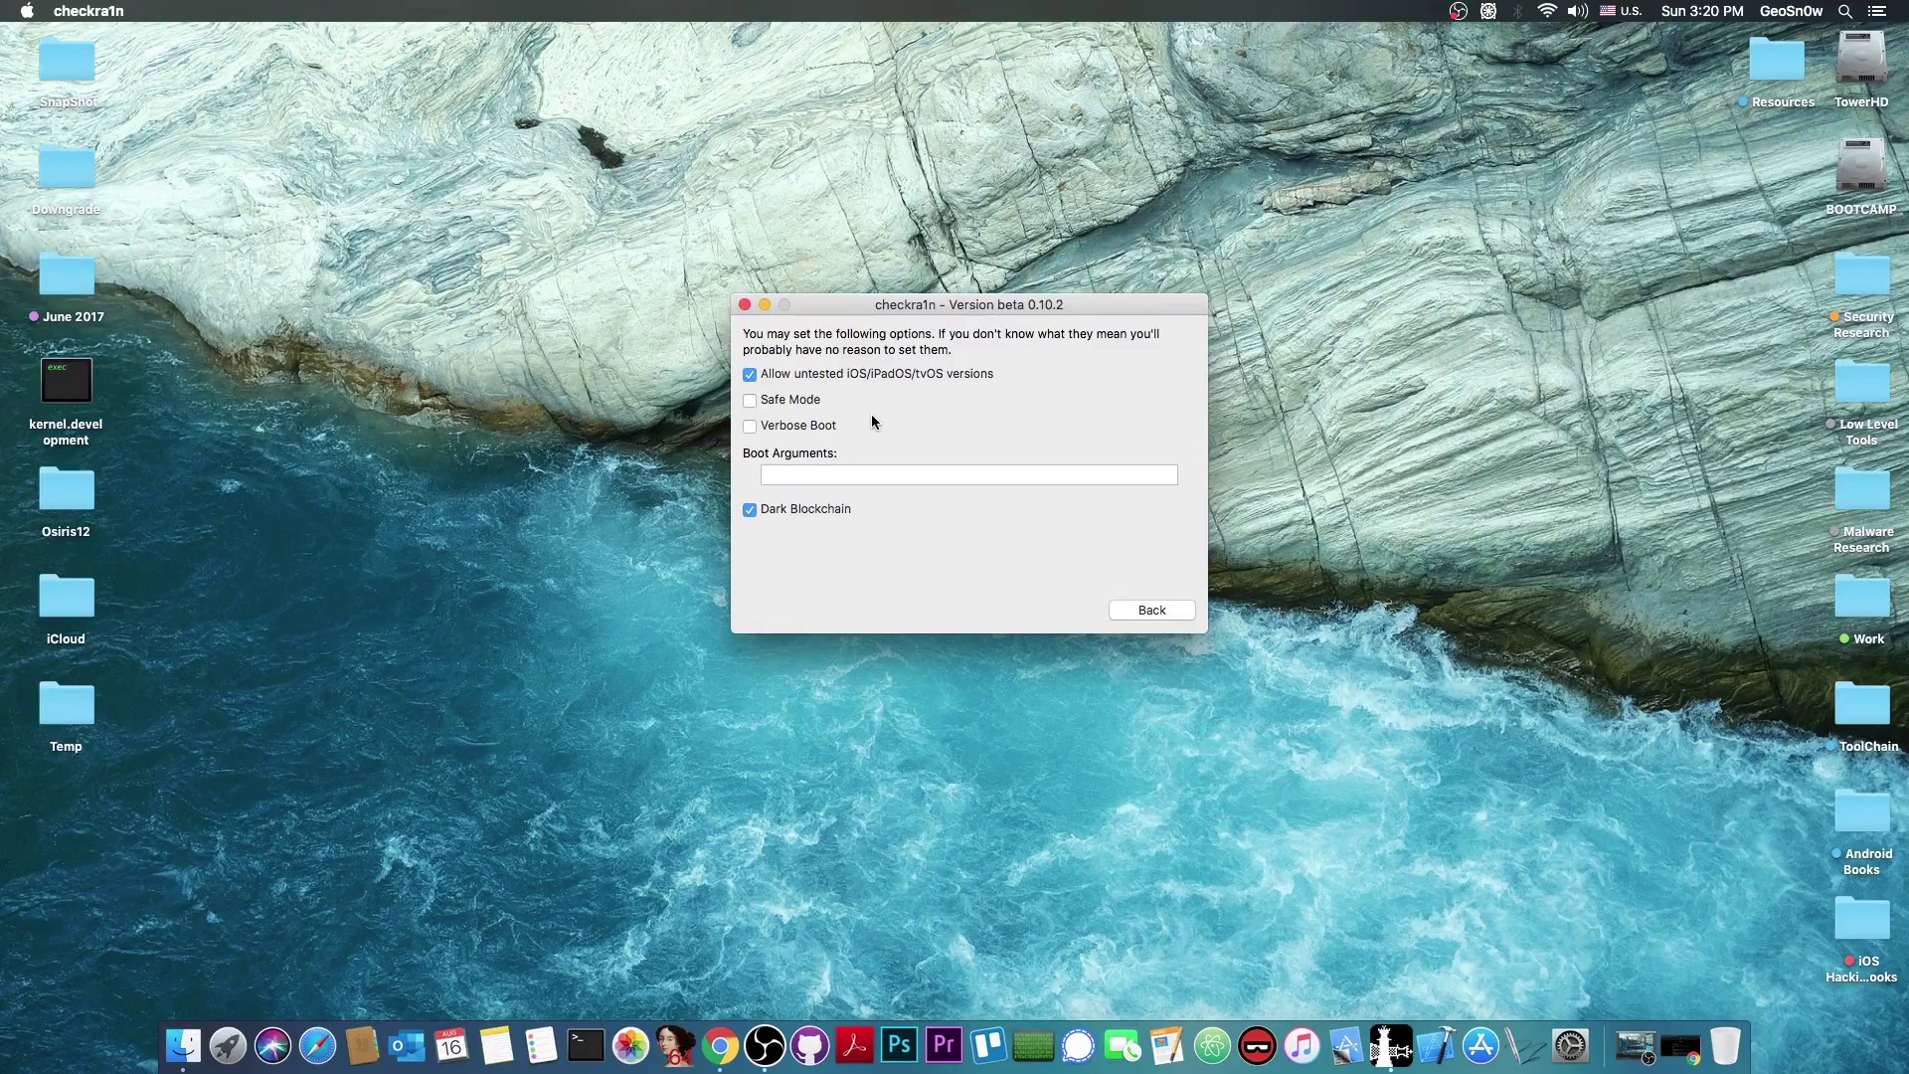
click(797, 425)
click(1152, 611)
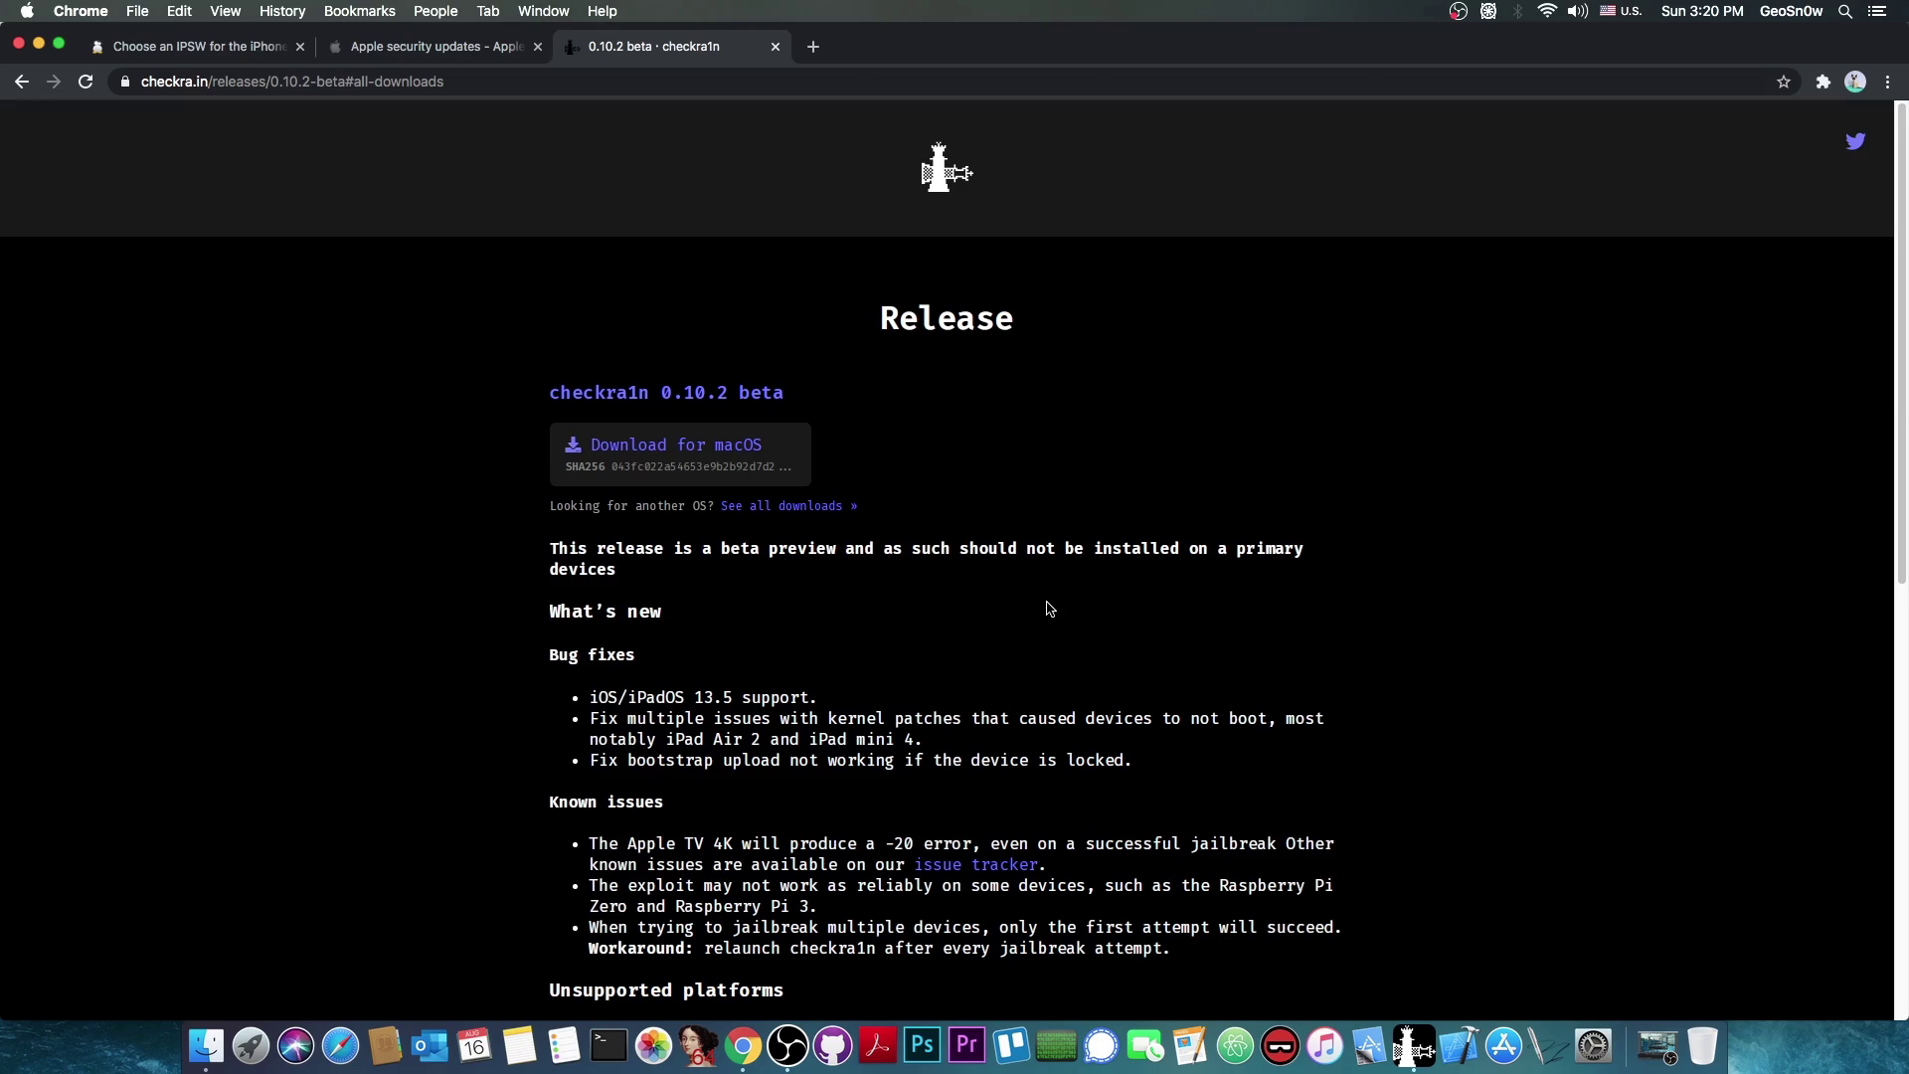
Minimize Chrome and reopen checkra1n's options, confirming untested versions, Verbose Boot and Dark Blockchain.
click(39, 47)
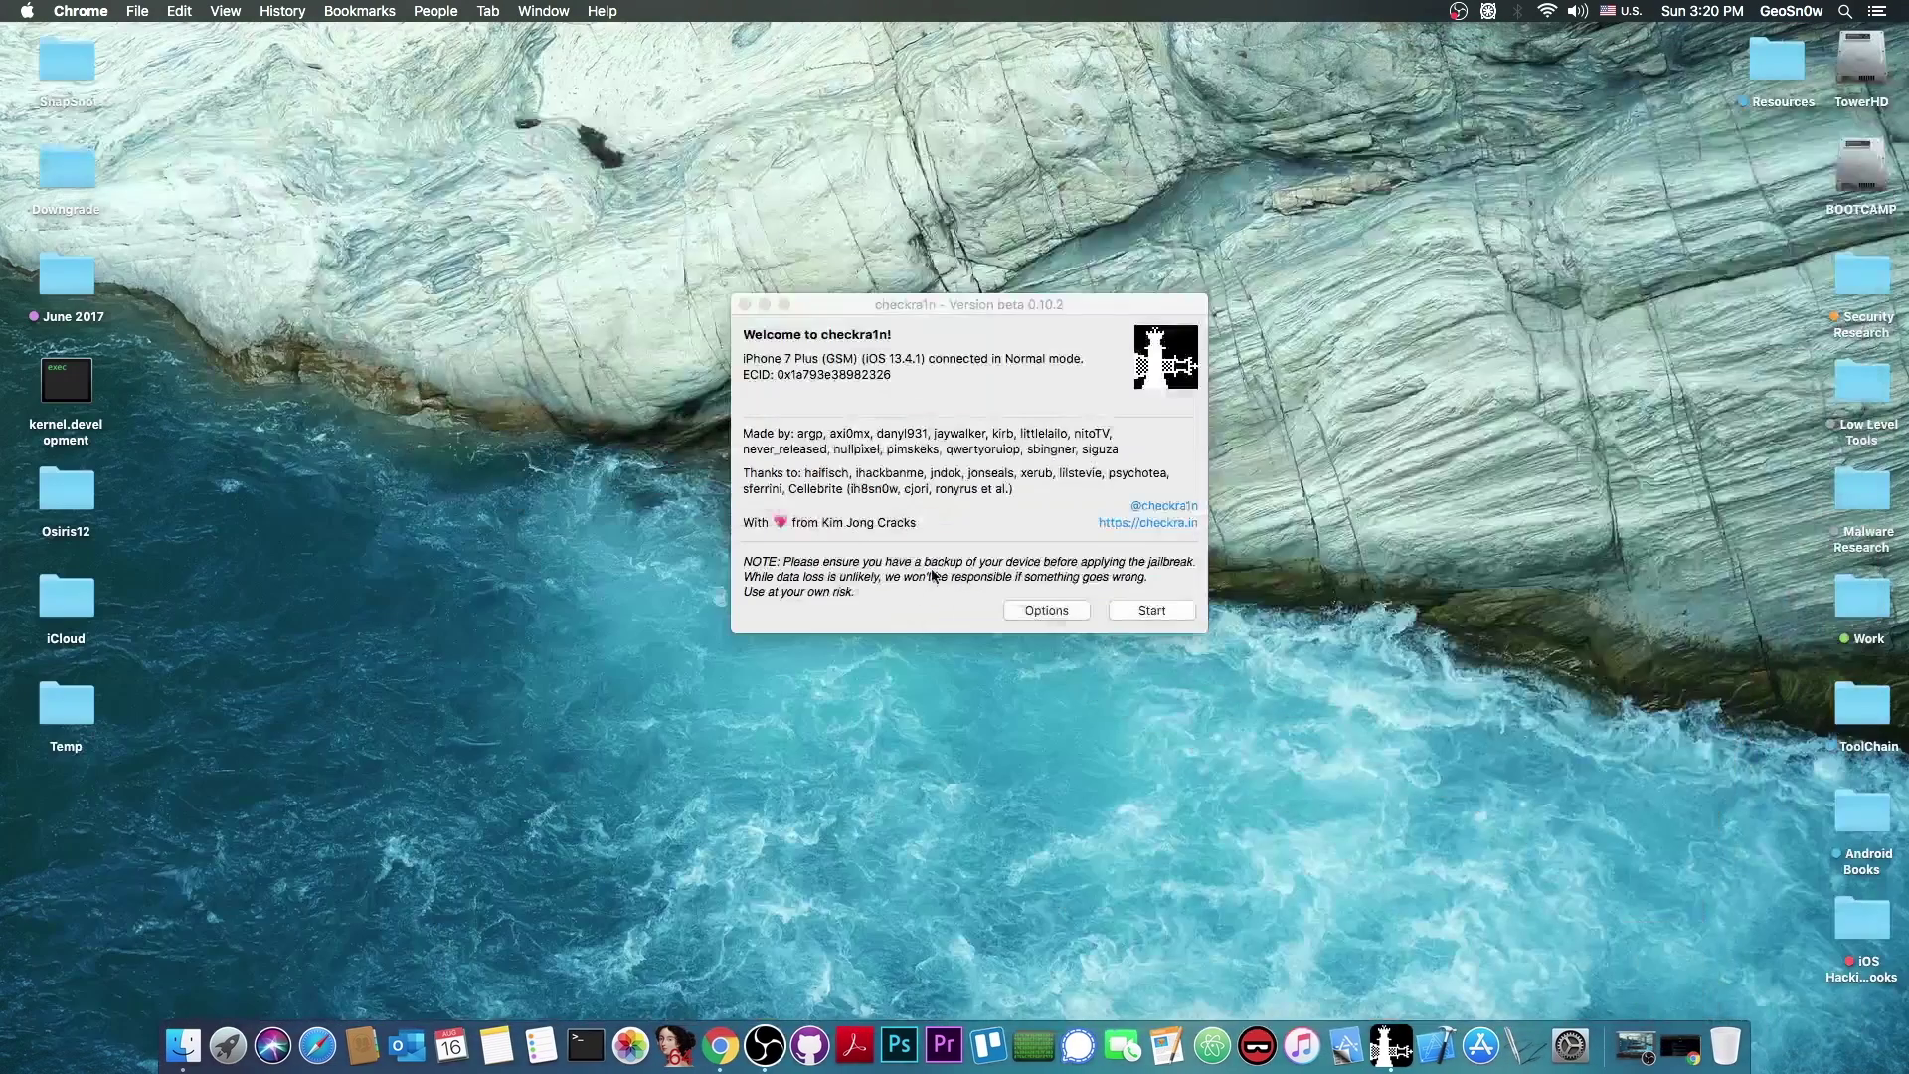
click(906, 569)
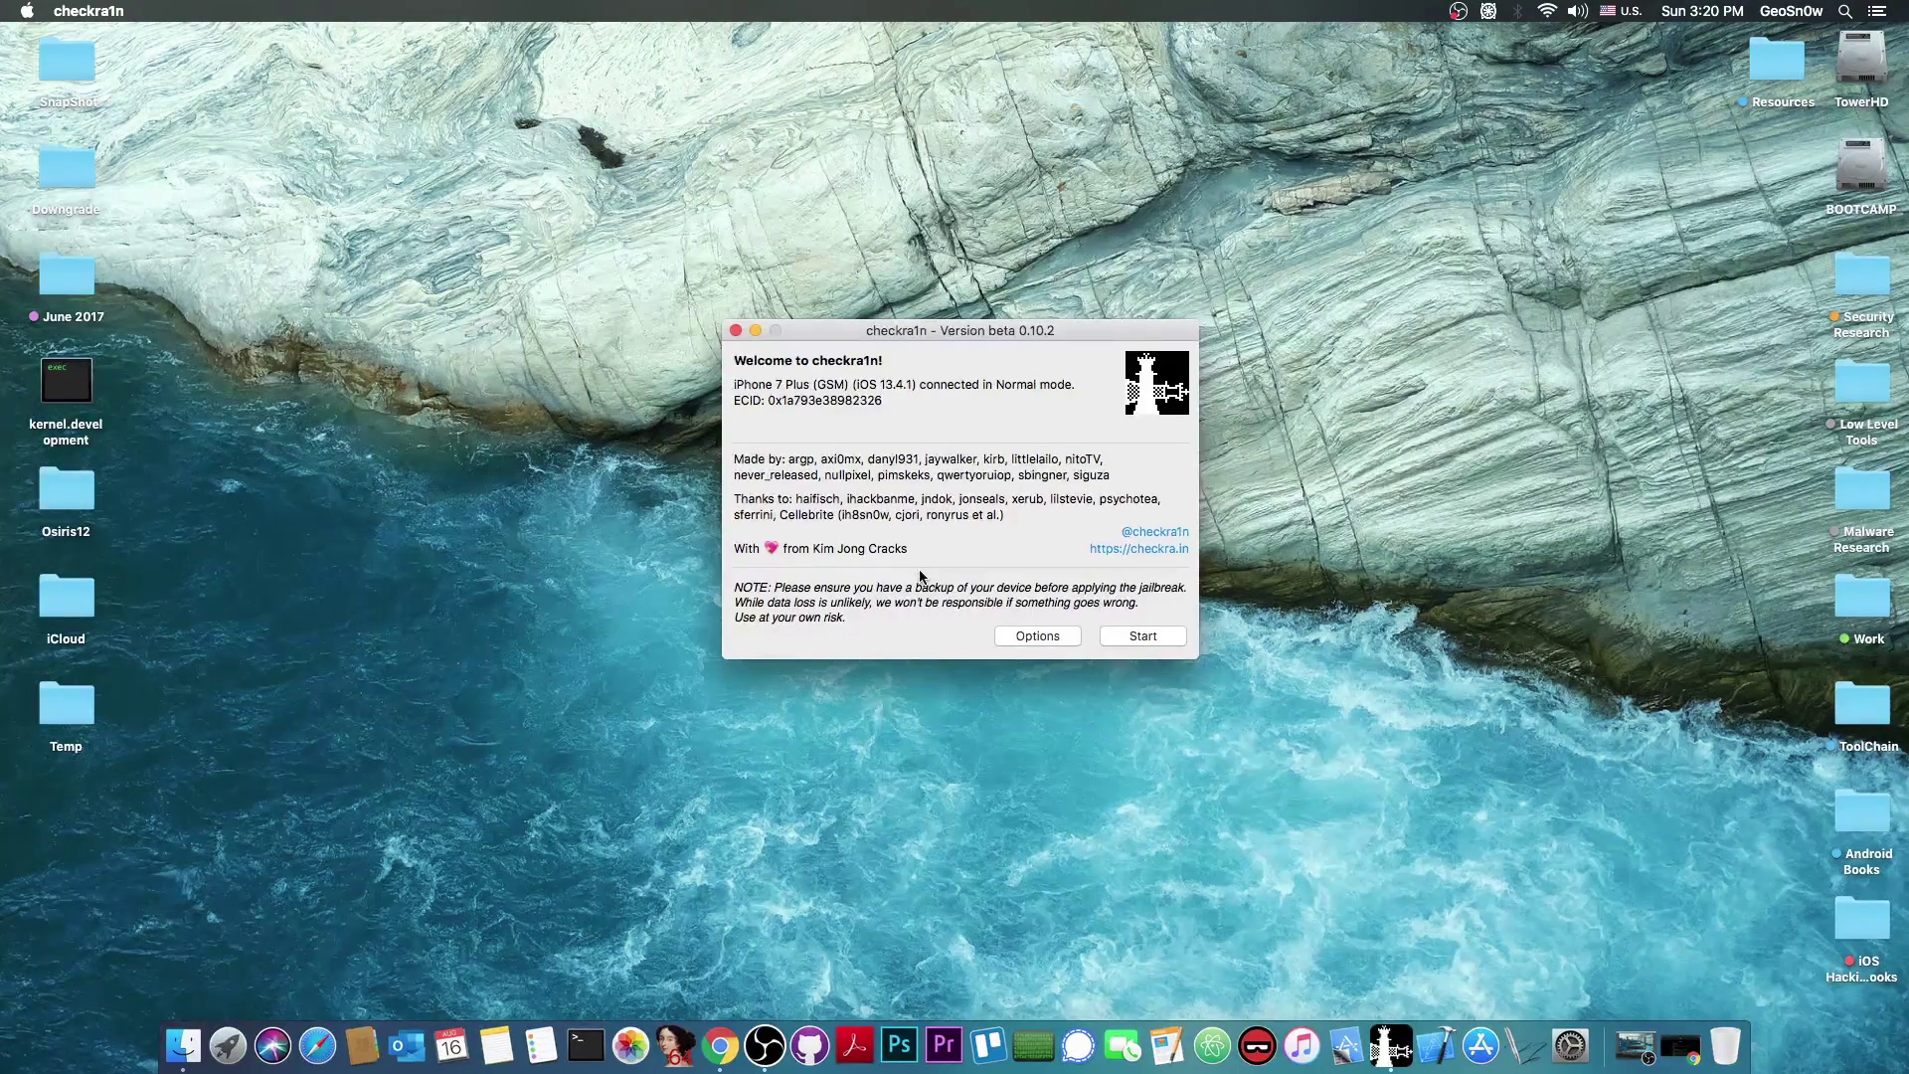
click(1037, 635)
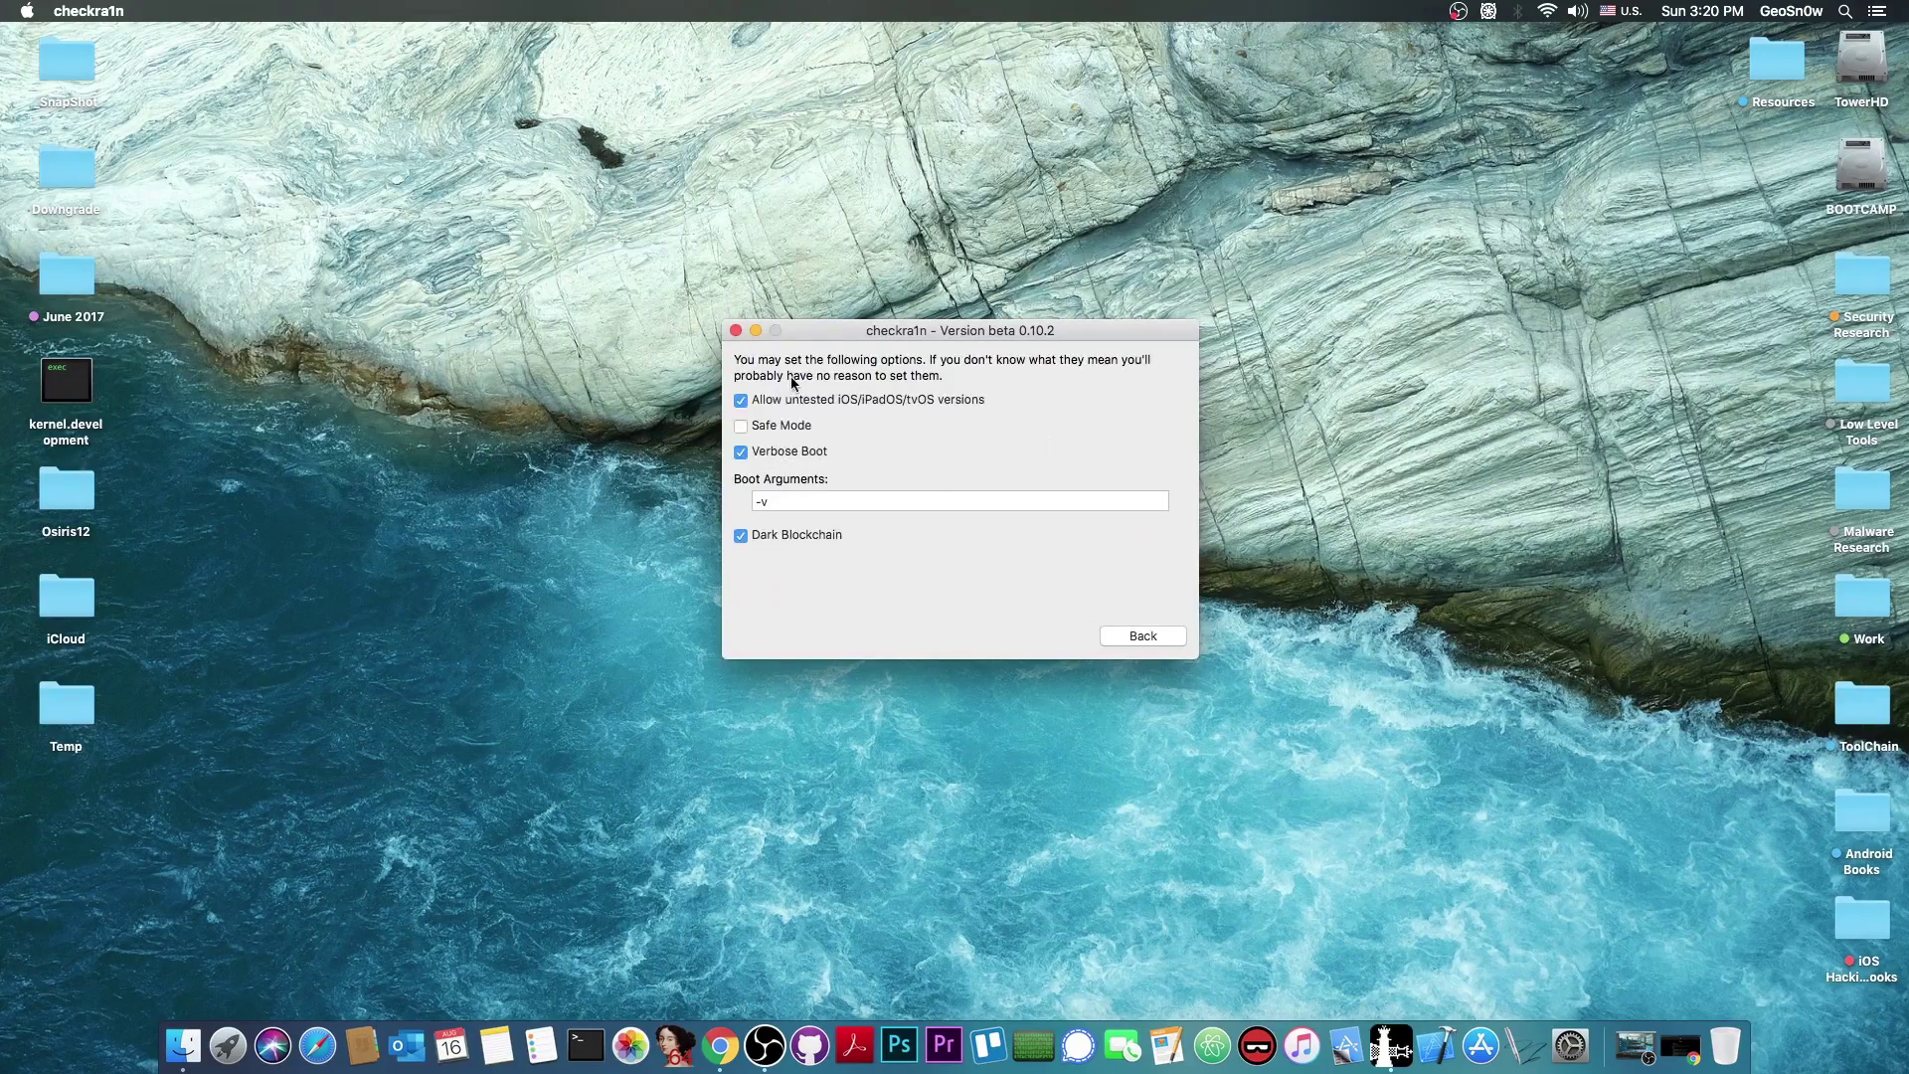
Start the jailbreak and send the iPhone 7 Plus into recovery mode.
click(1142, 638)
click(1156, 637)
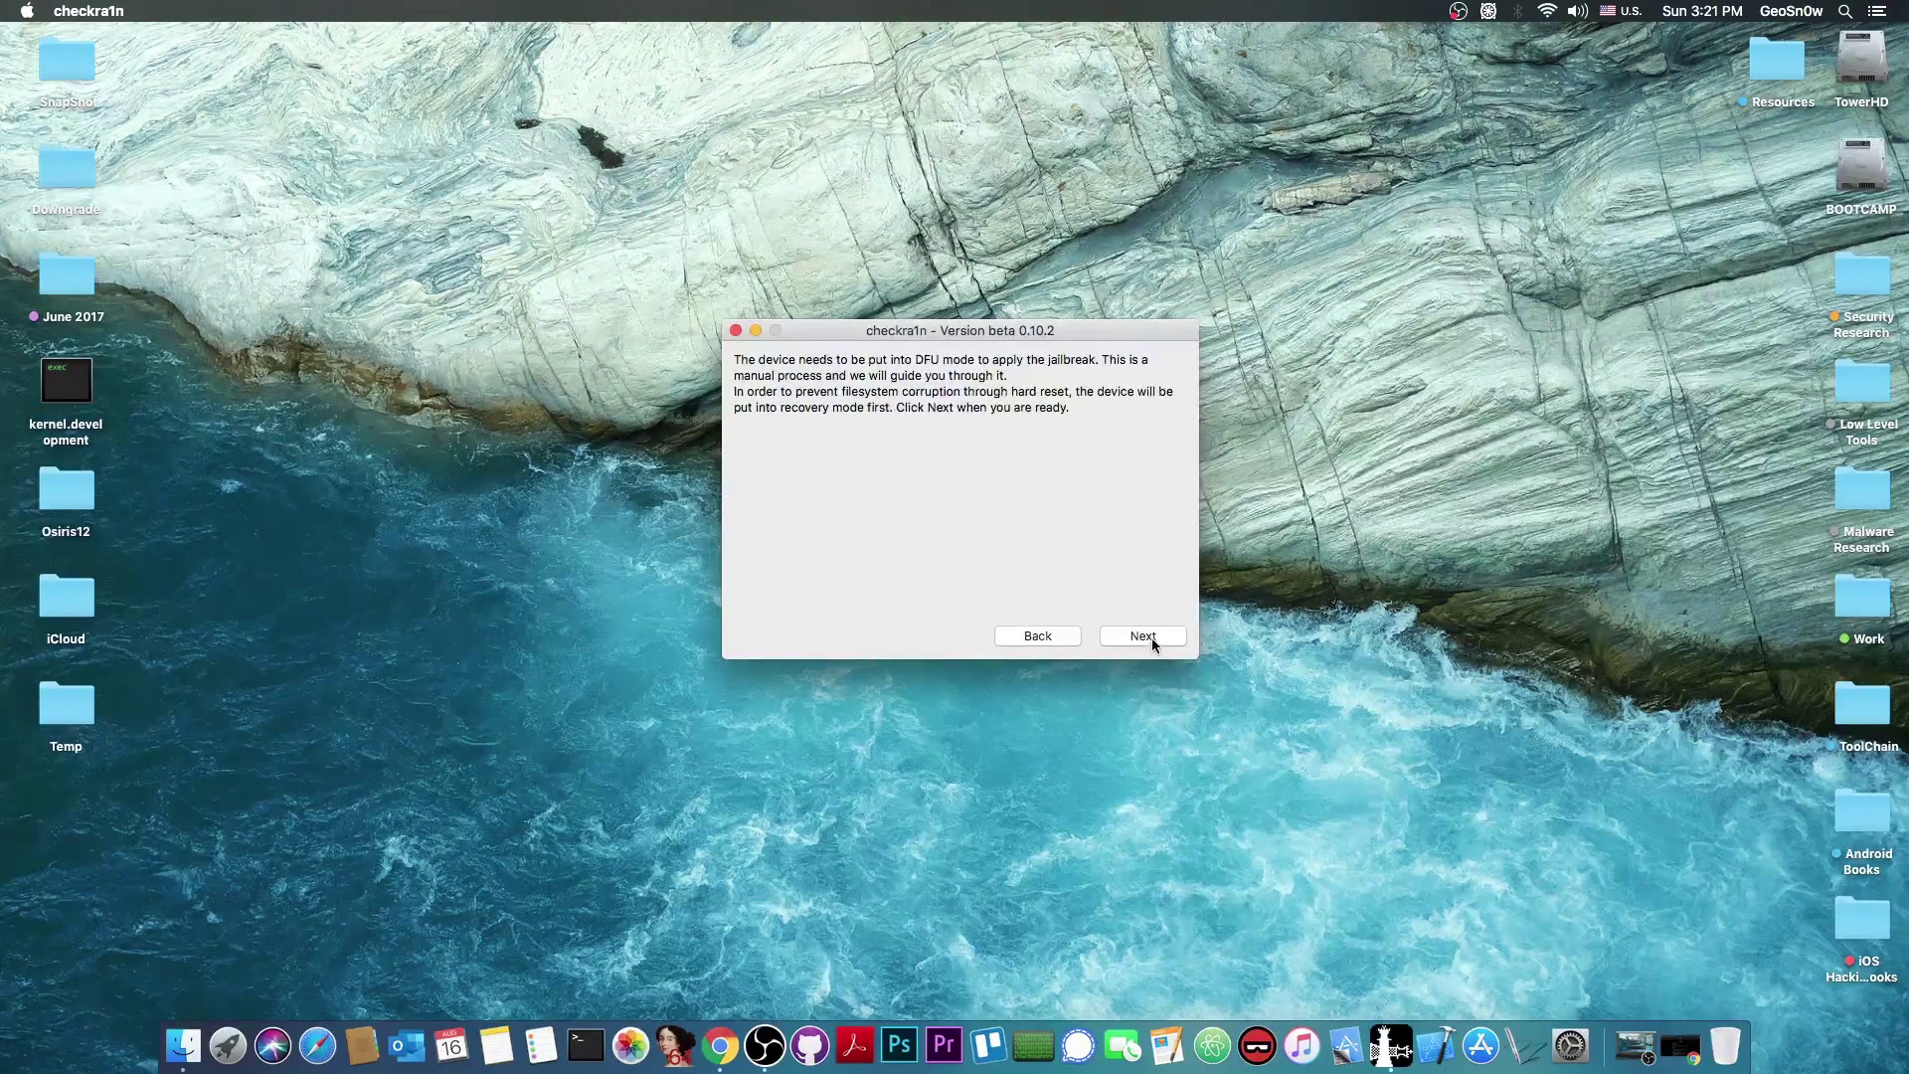
click(1152, 639)
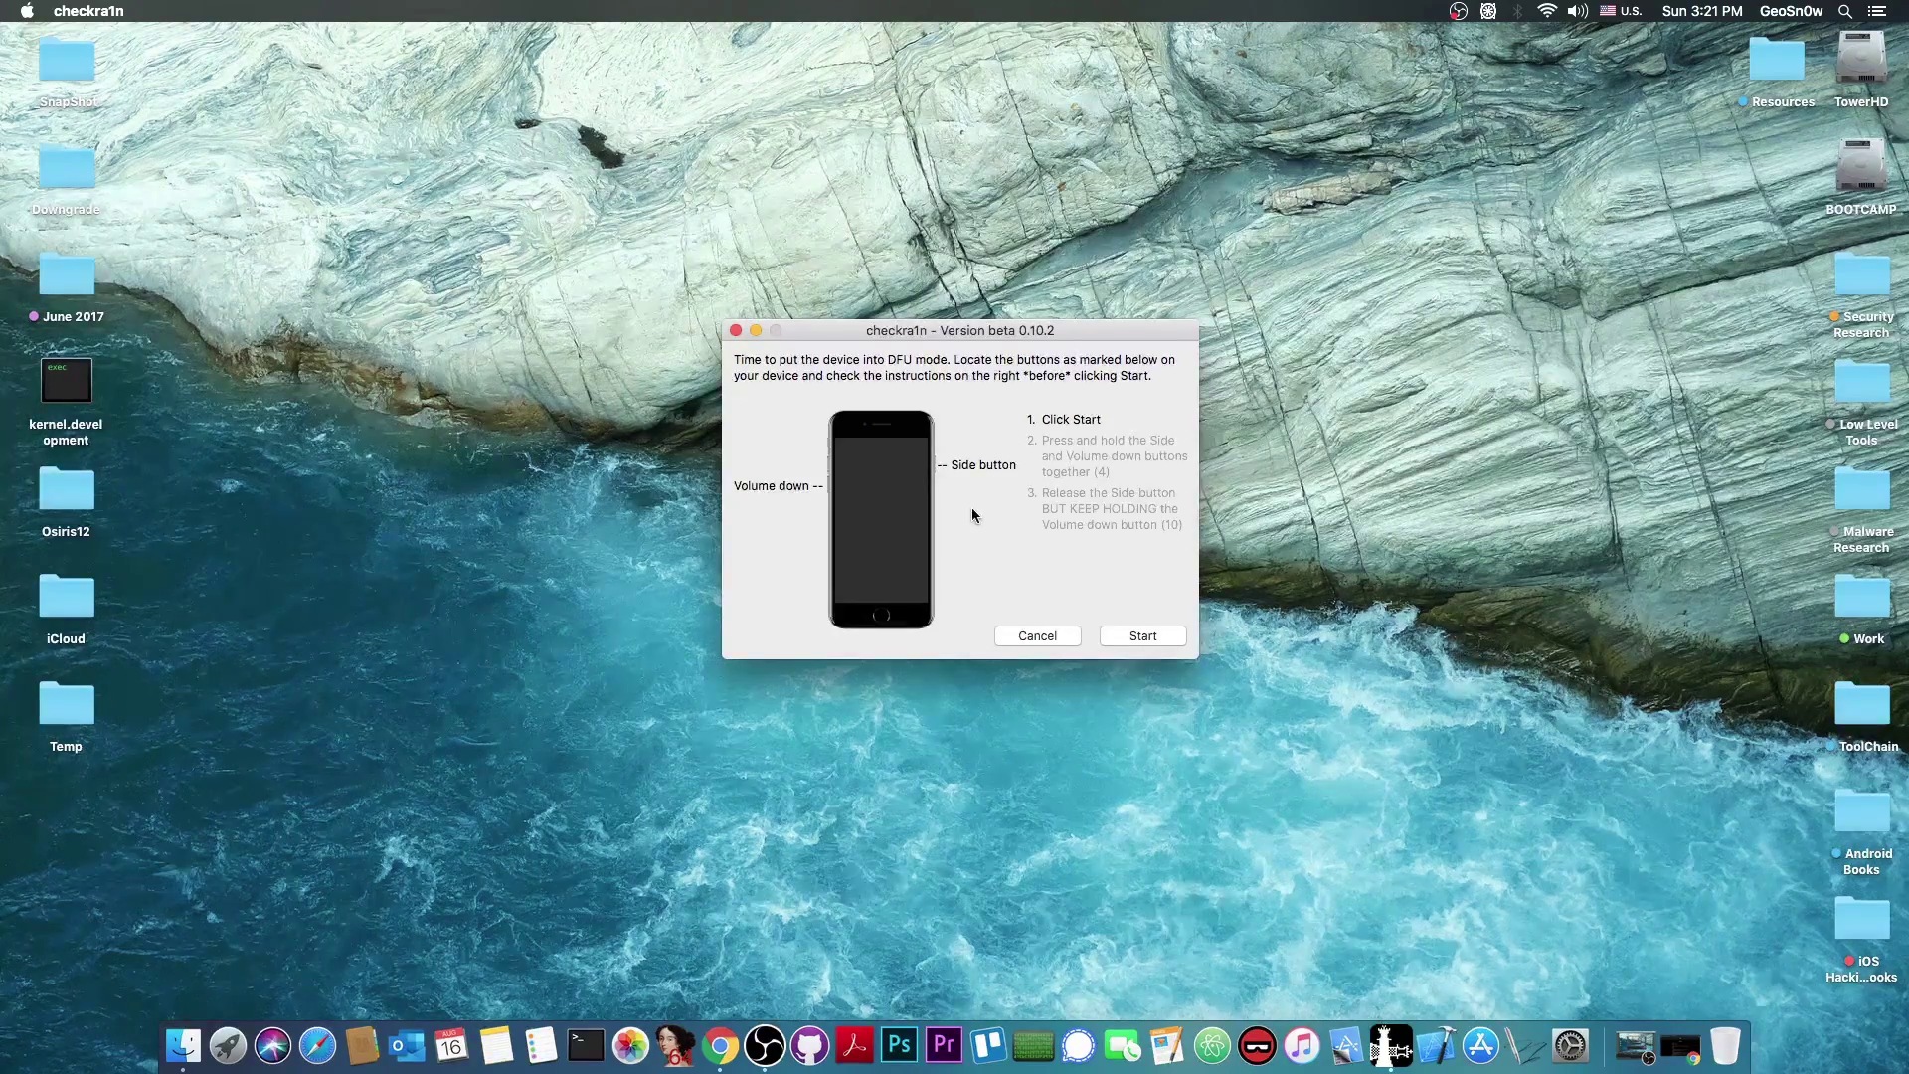
Put the iPhone into DFU mode and let the jailbreak install until All Done.
click(1143, 637)
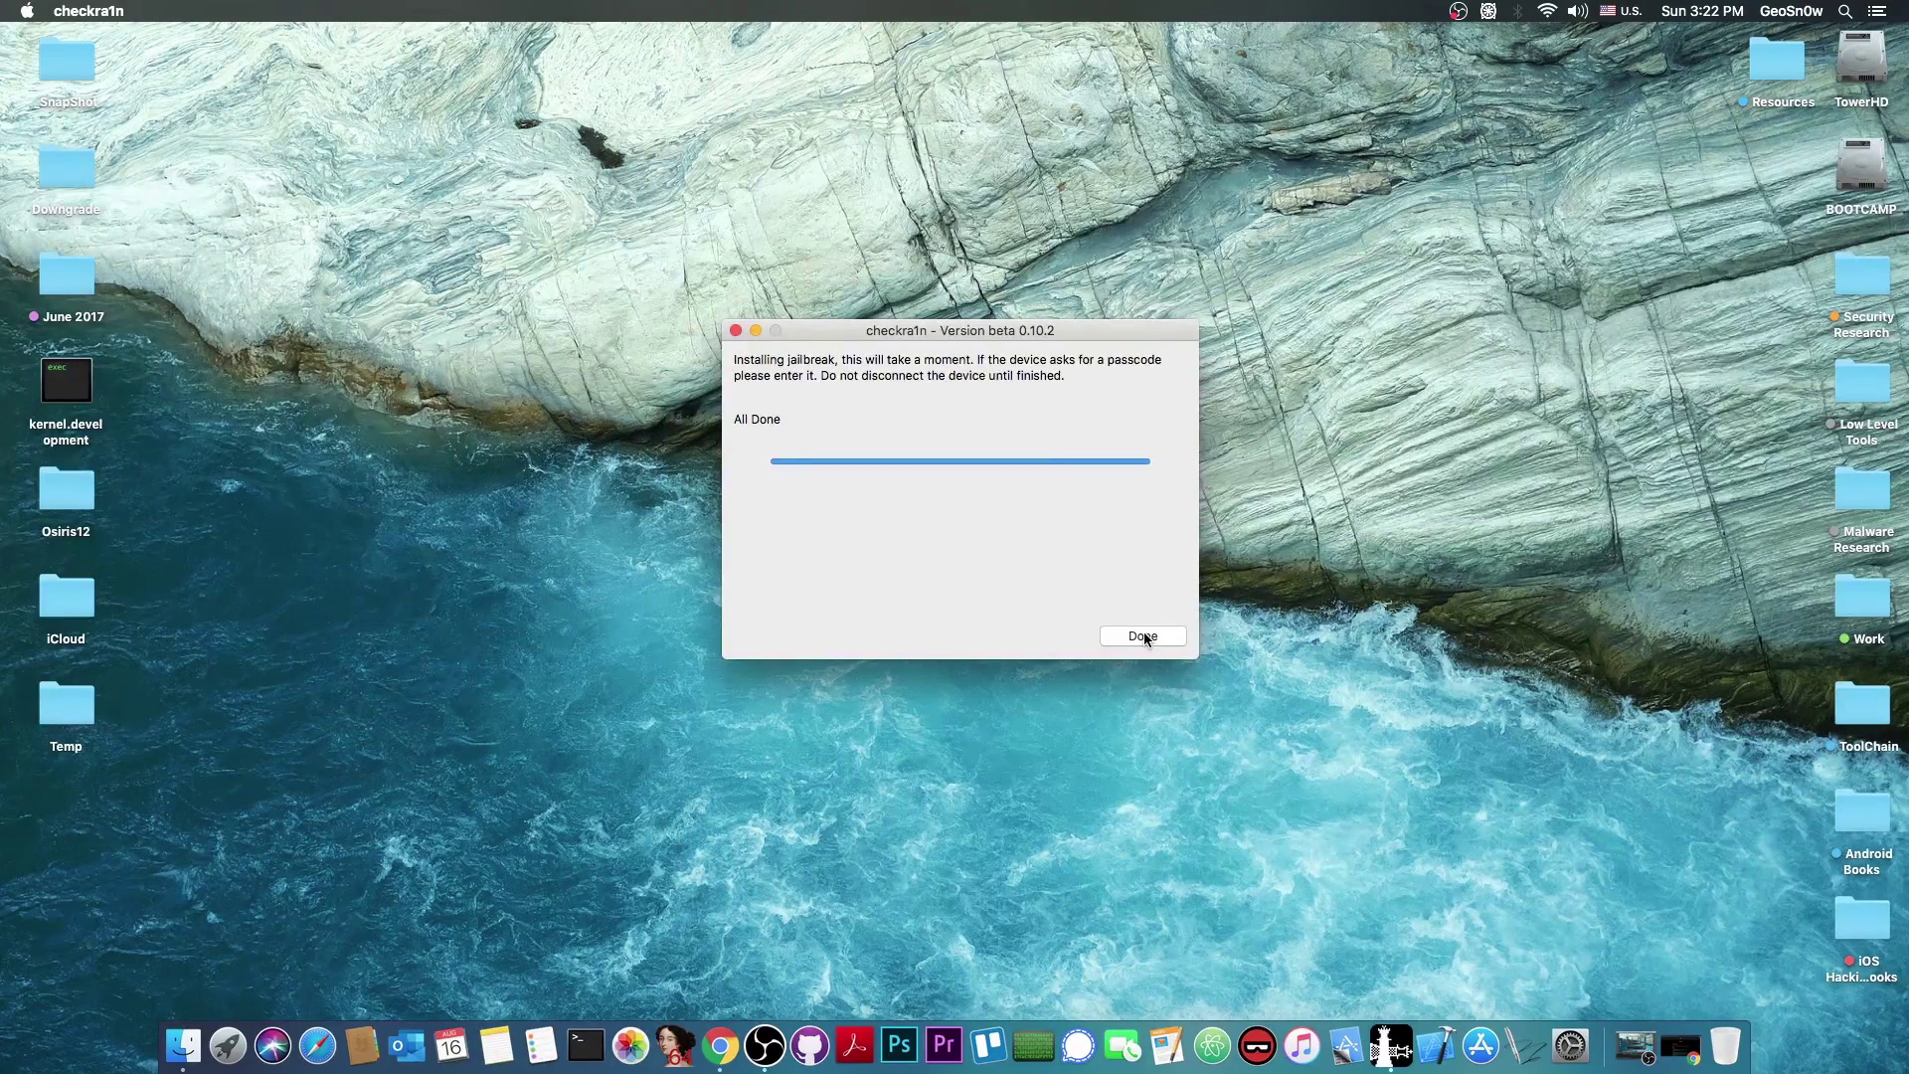
Dismiss the finished jailbreak and quit checkra1n.
click(1147, 635)
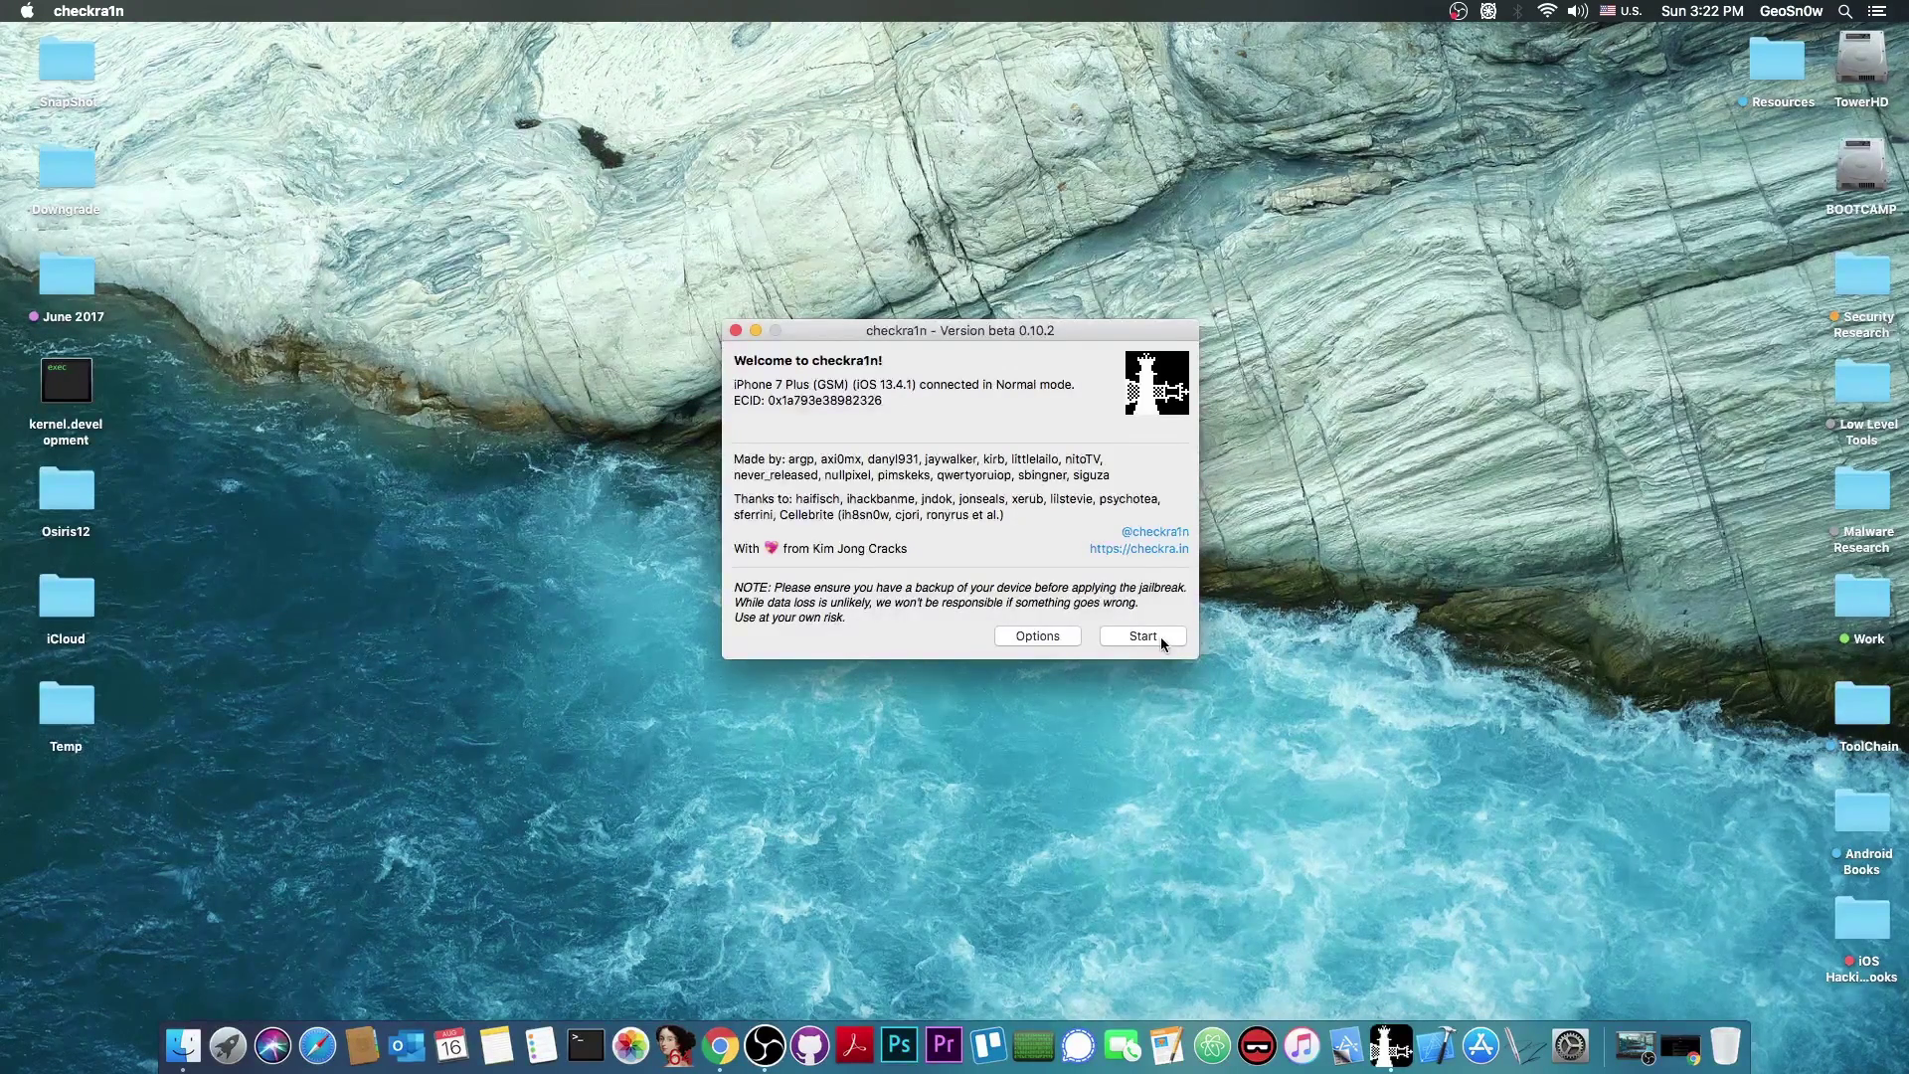
drag(737, 332, 736, 332)
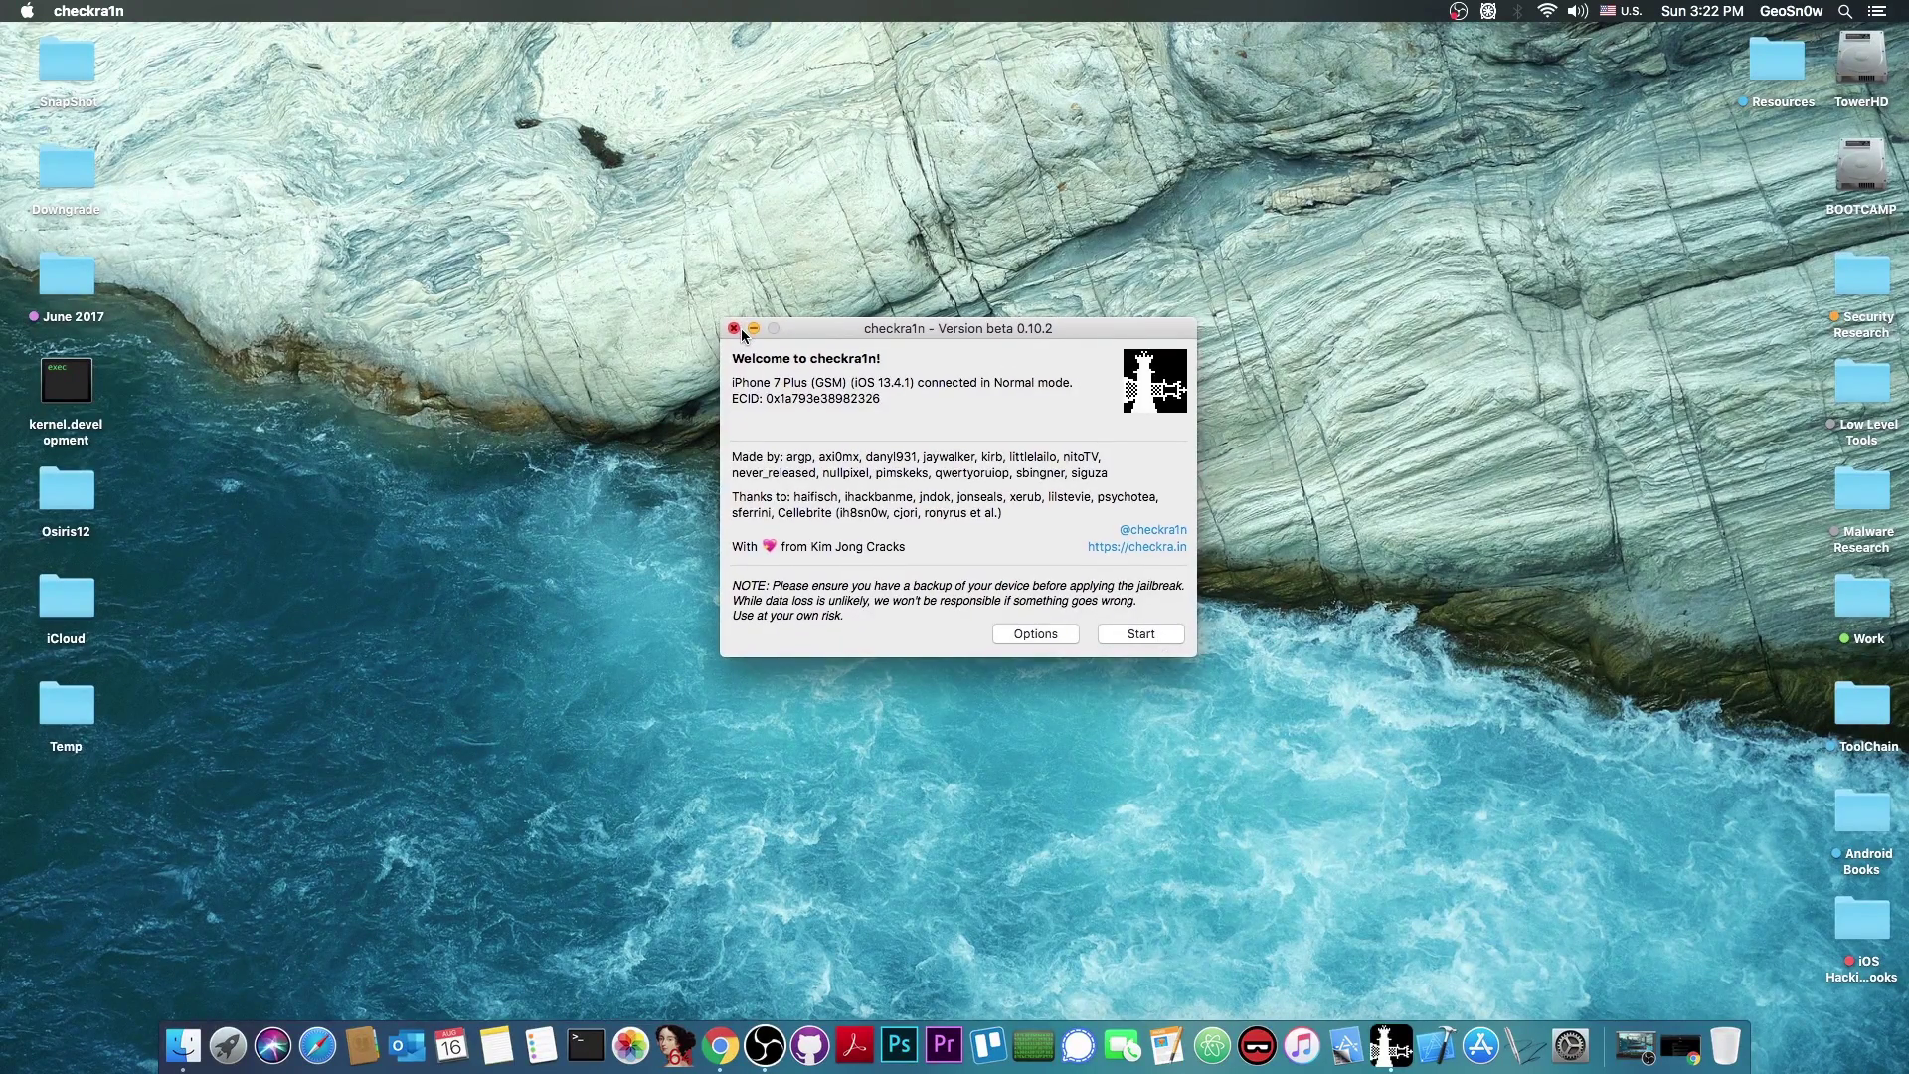
click(734, 328)
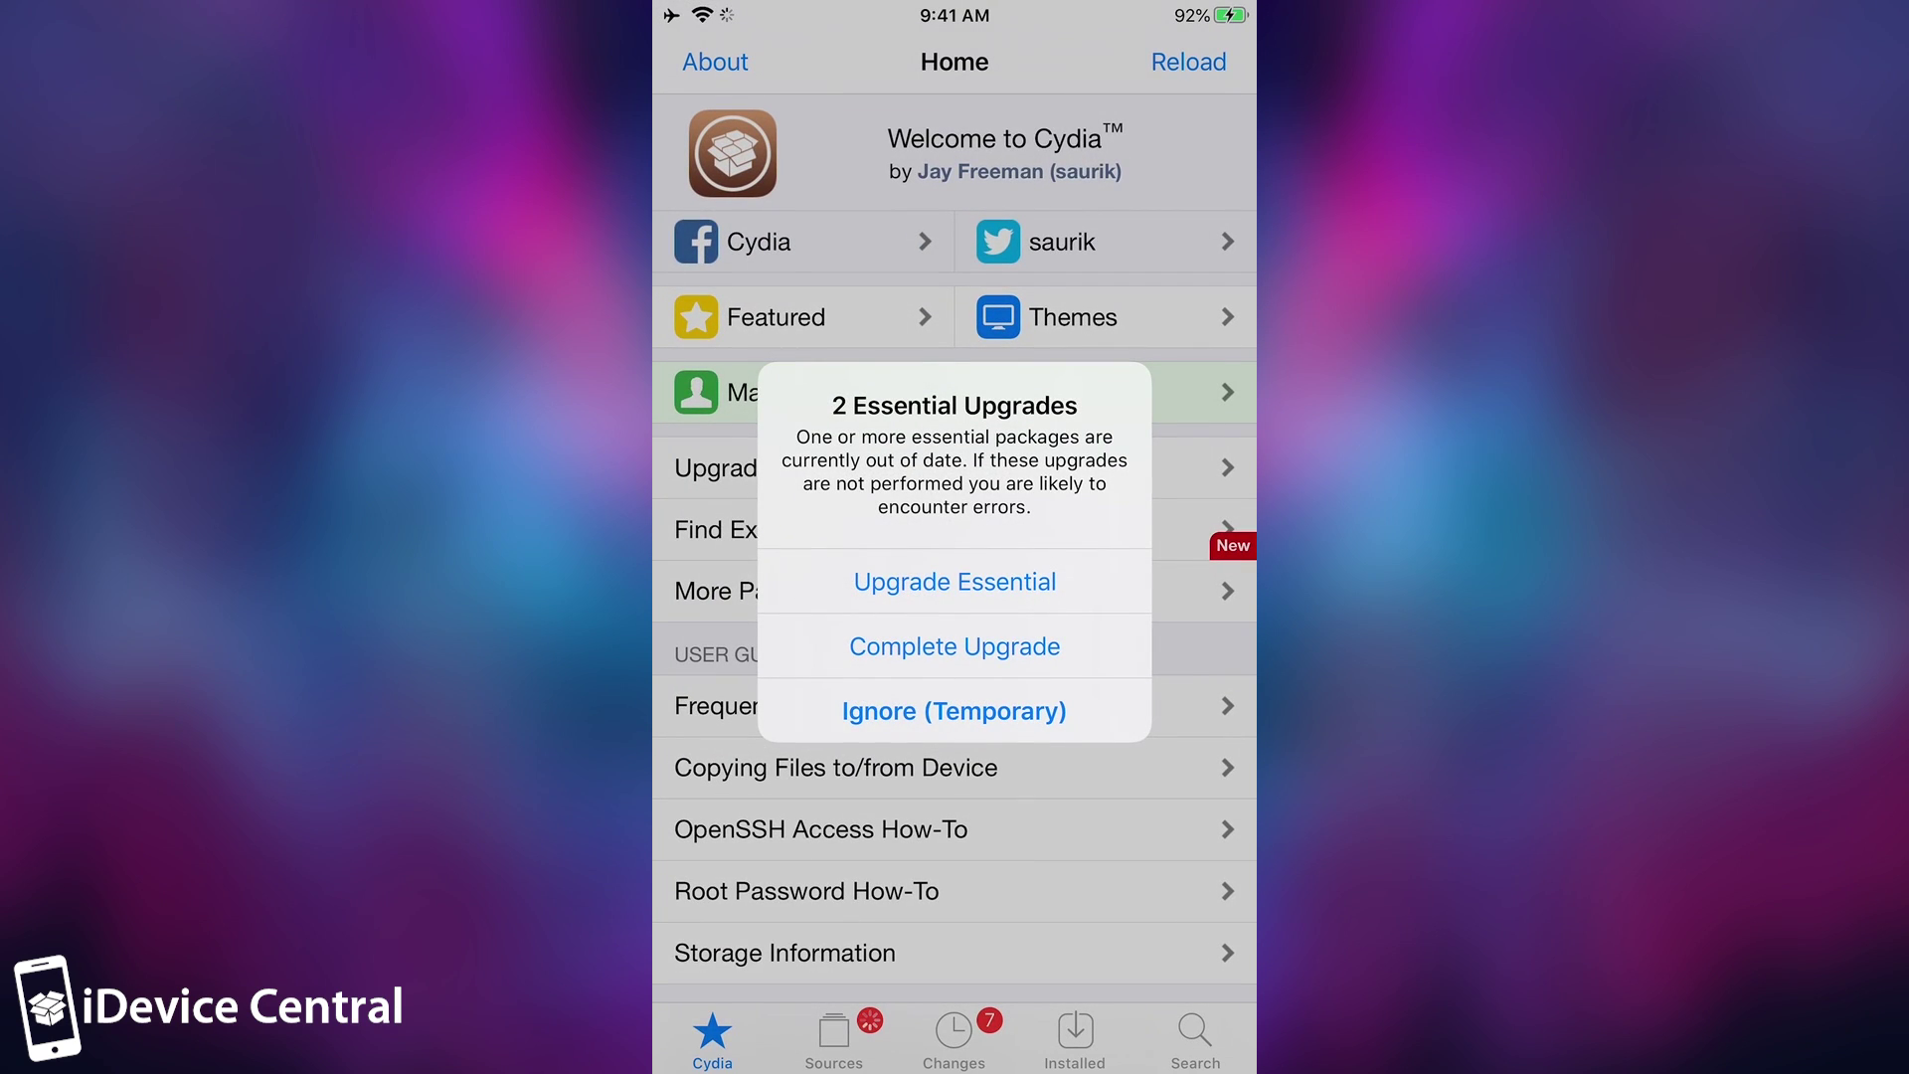
Skip Cydia's essential upgrades and review the 7 available upgrades and installed 1.1.33 details.
click(955, 710)
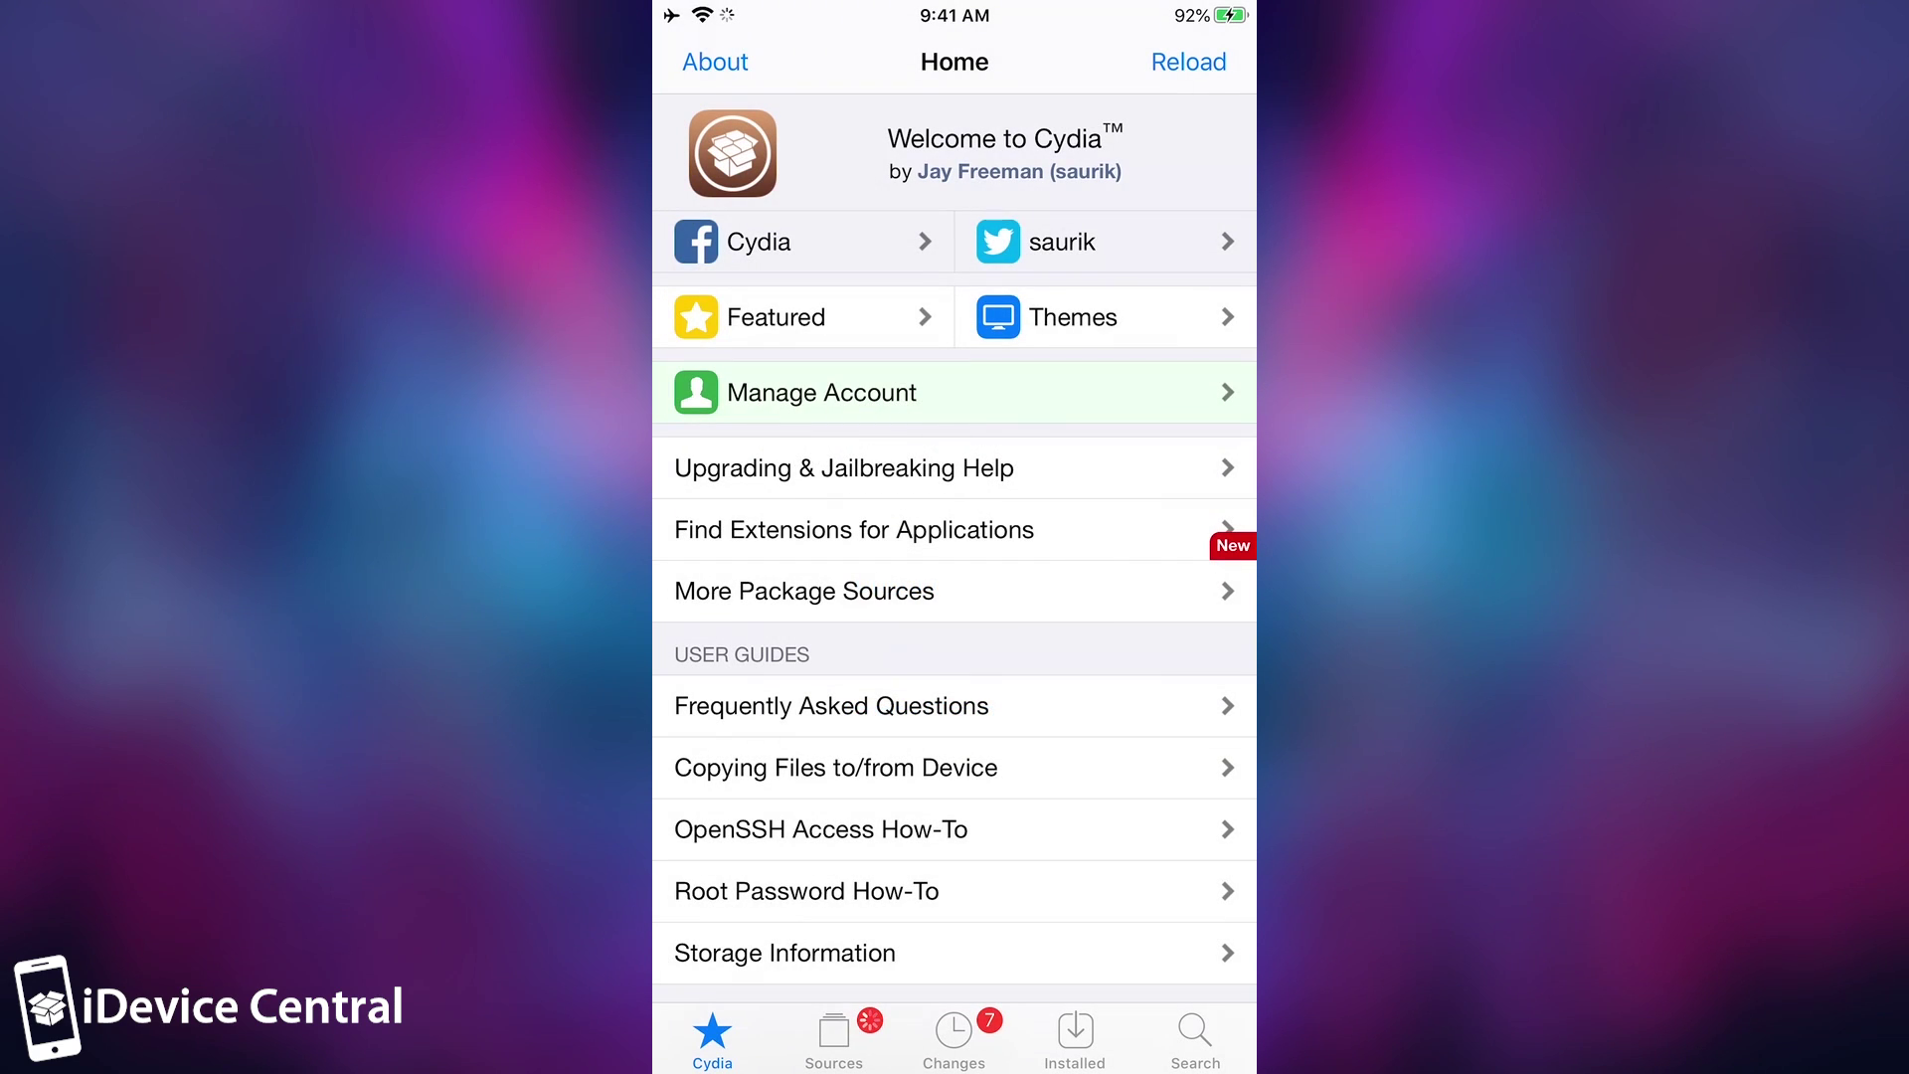
click(952, 1040)
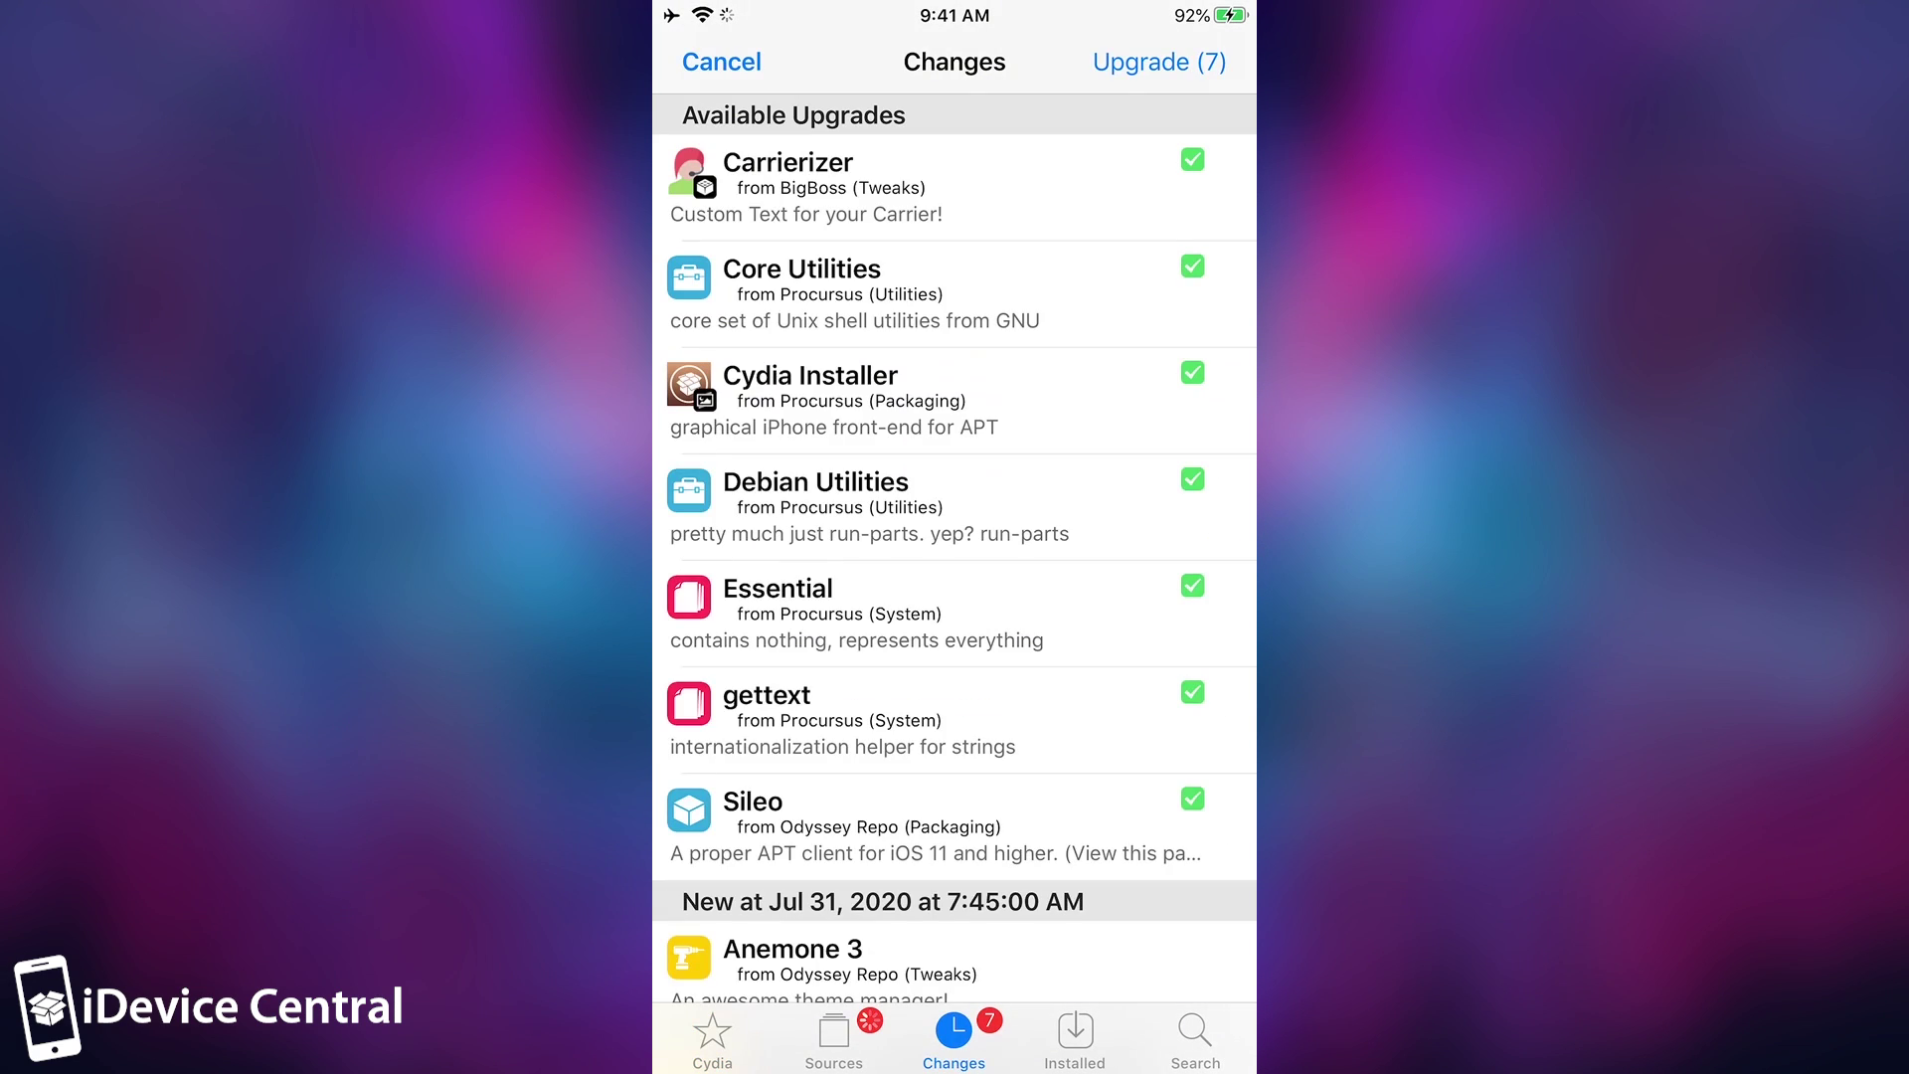
scroll(954, 552, down, 5)
scroll(955, 552, down, 5)
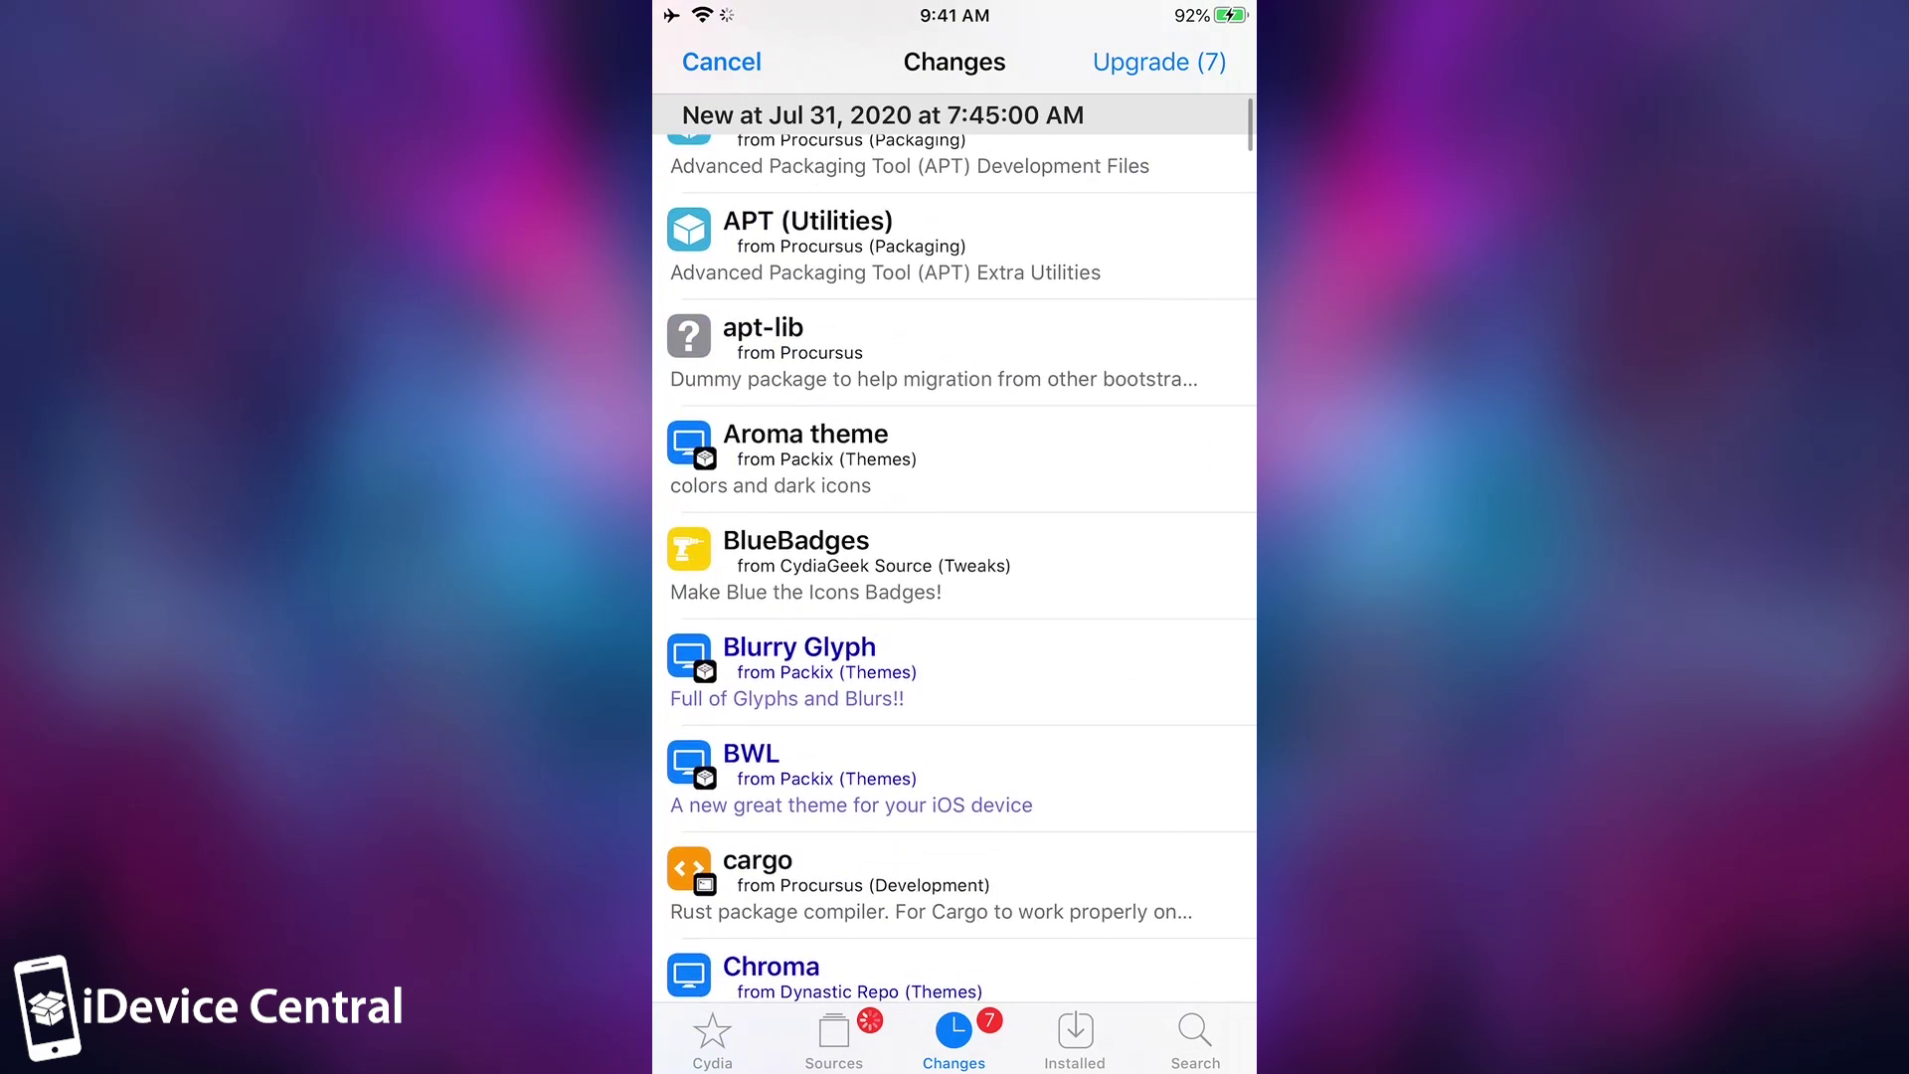
scroll(955, 553, up, 5)
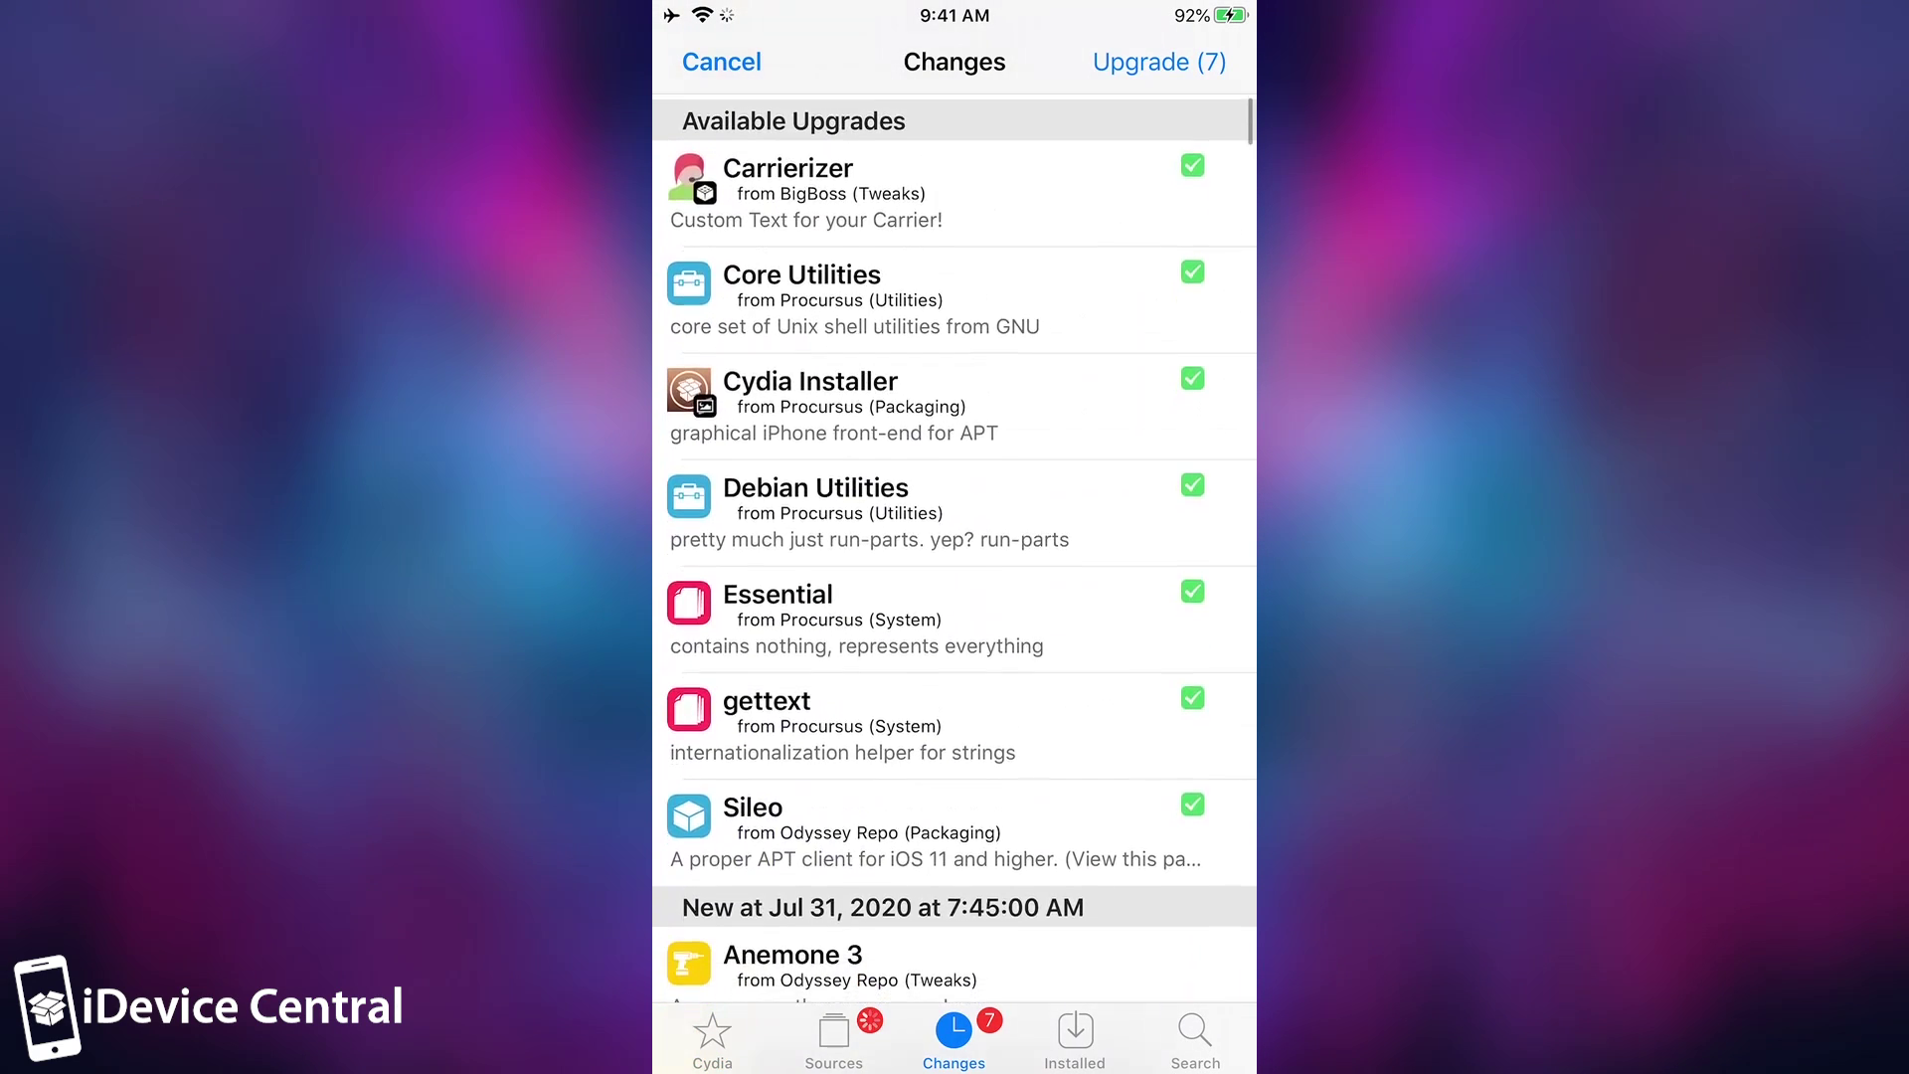
click(954, 447)
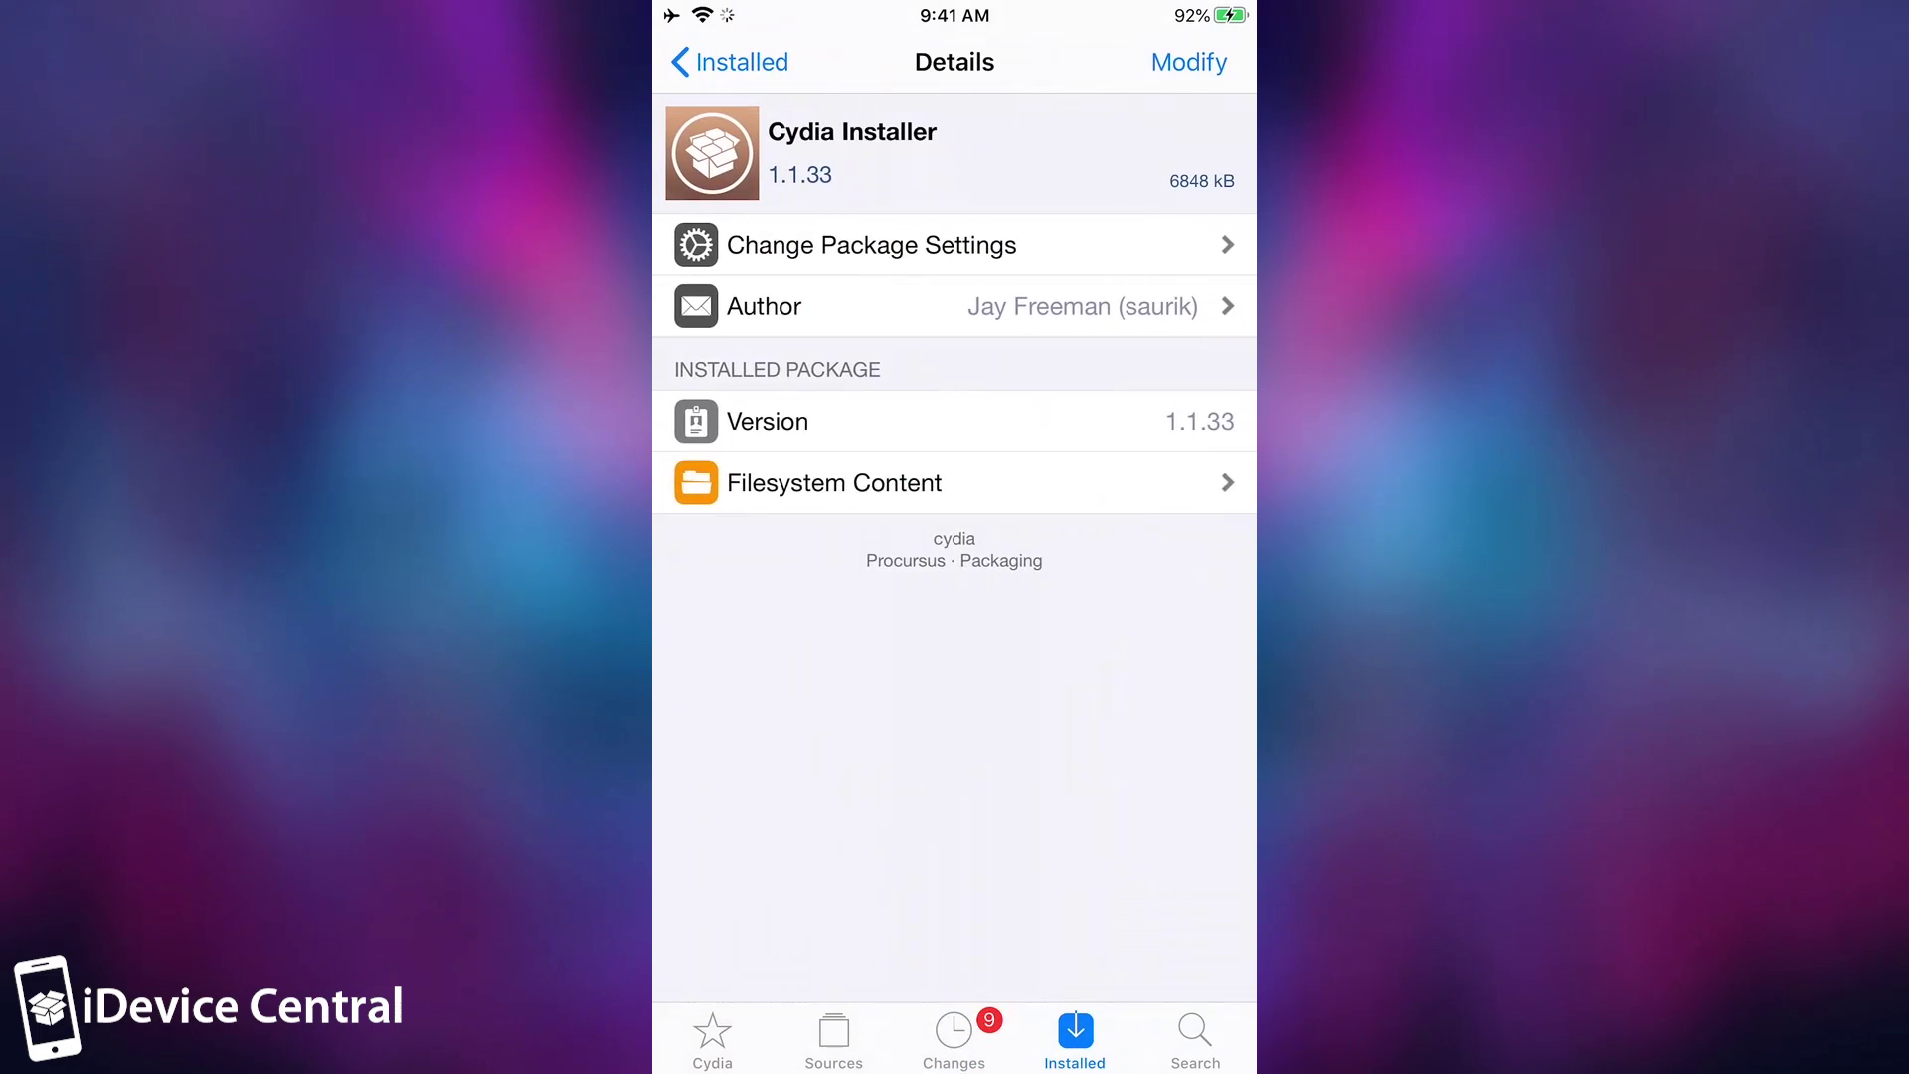
Close Cydia and the checkra1n Loader from the app switcher and return home.
key(super)
key(super)
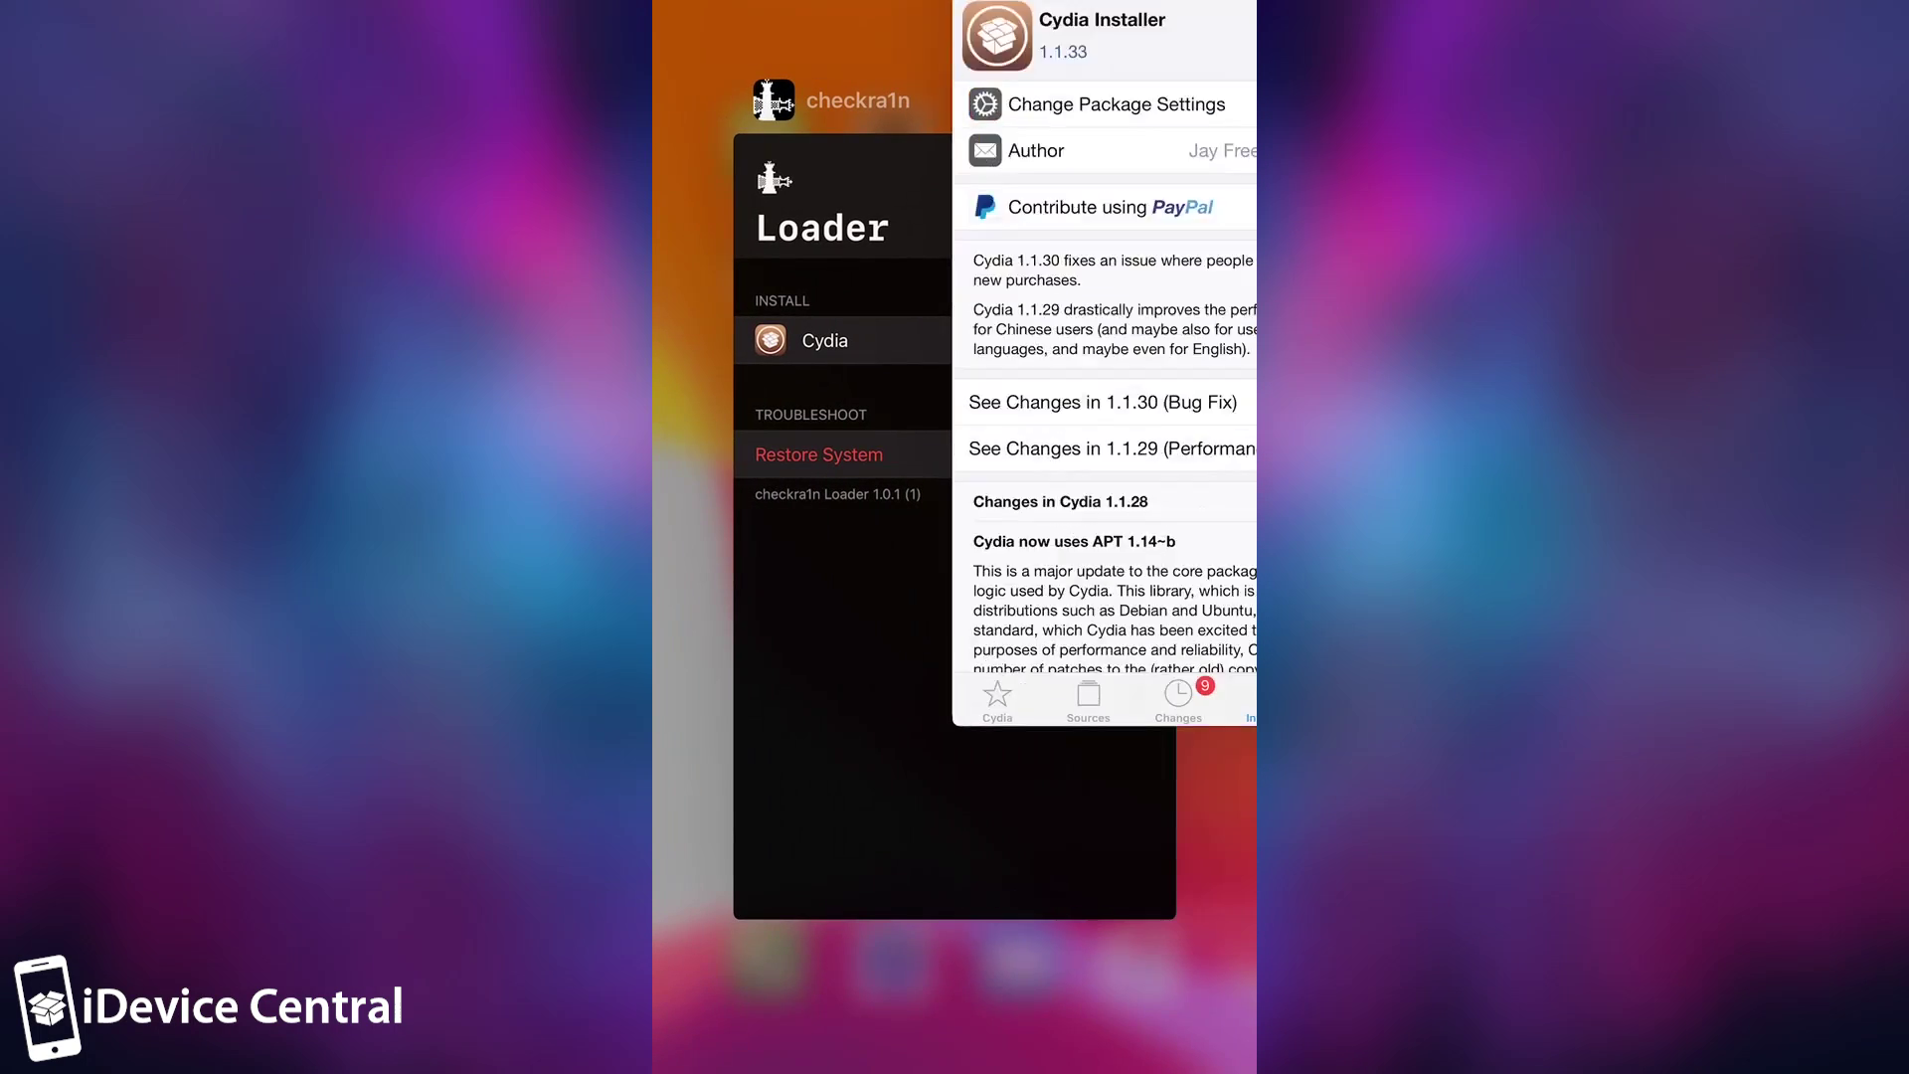
drag(954, 596, 954, 90)
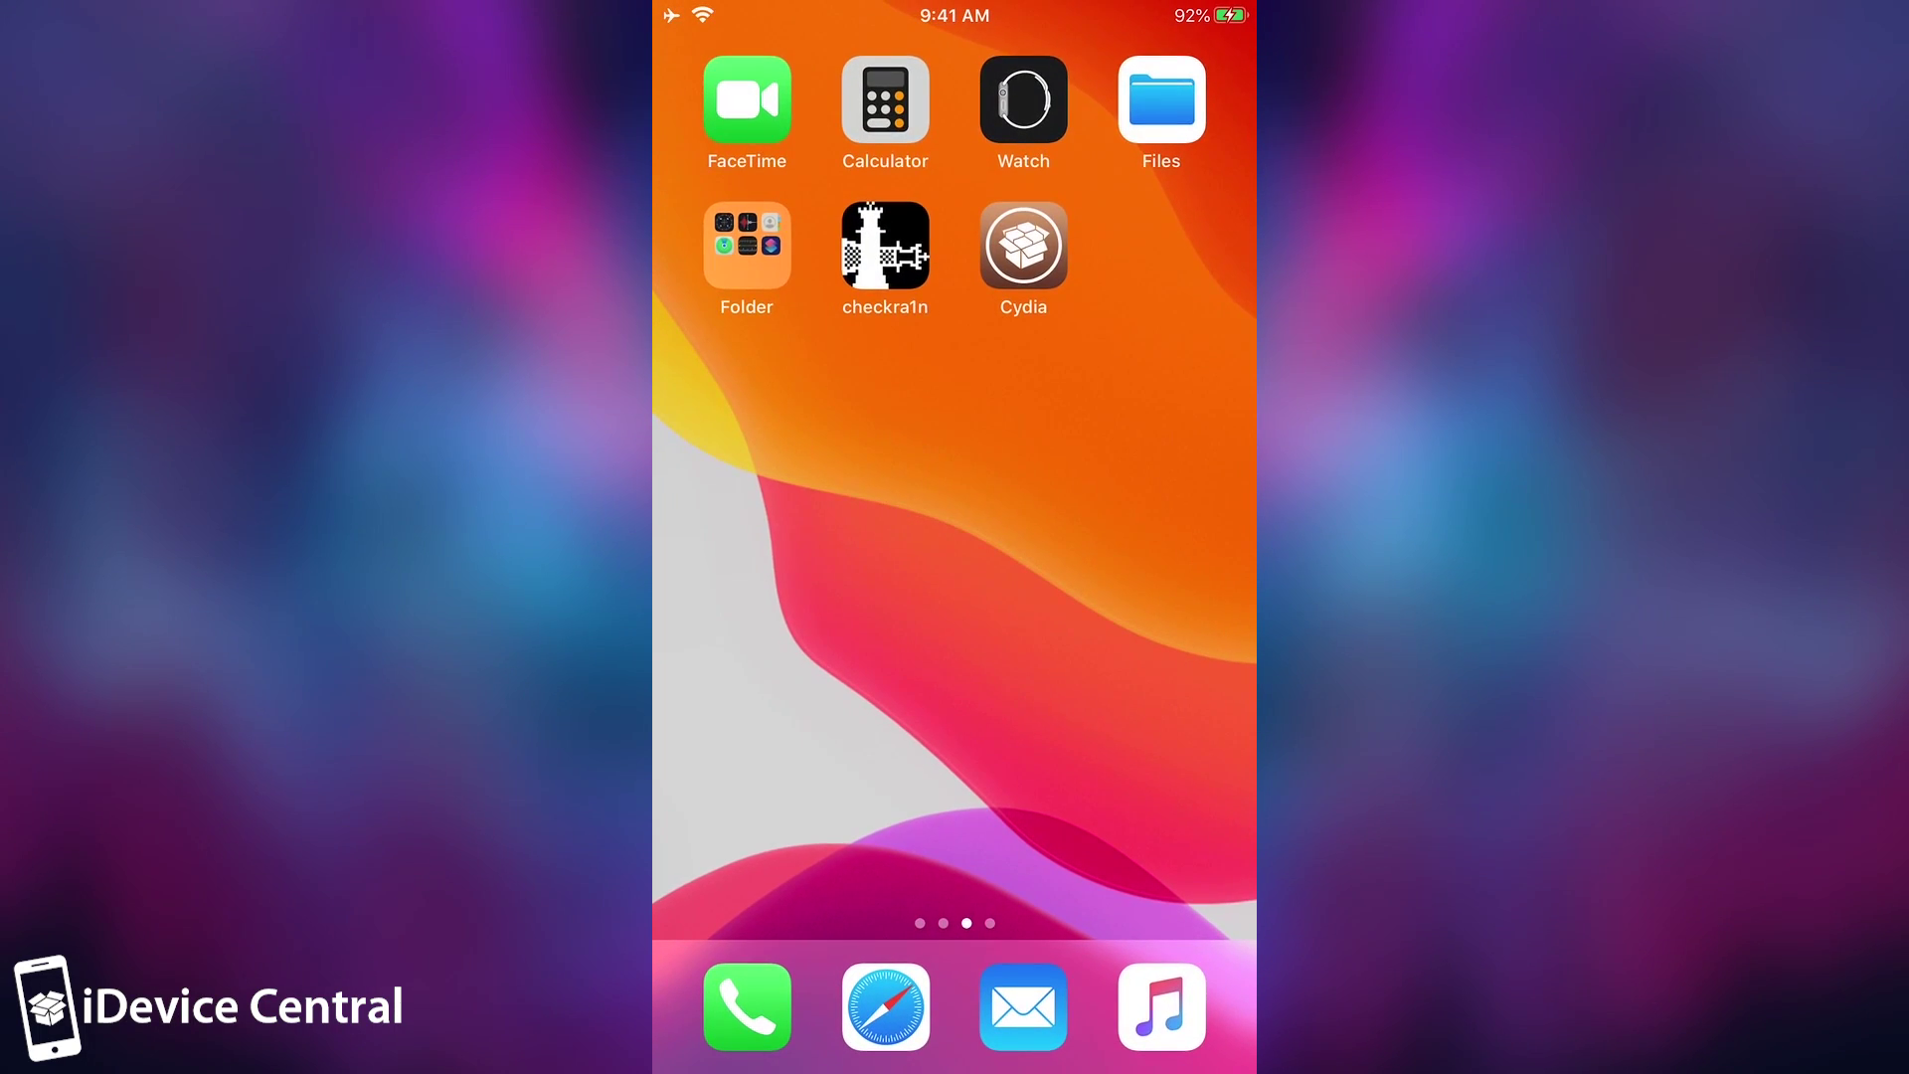
drag(746, 597, 1163, 596)
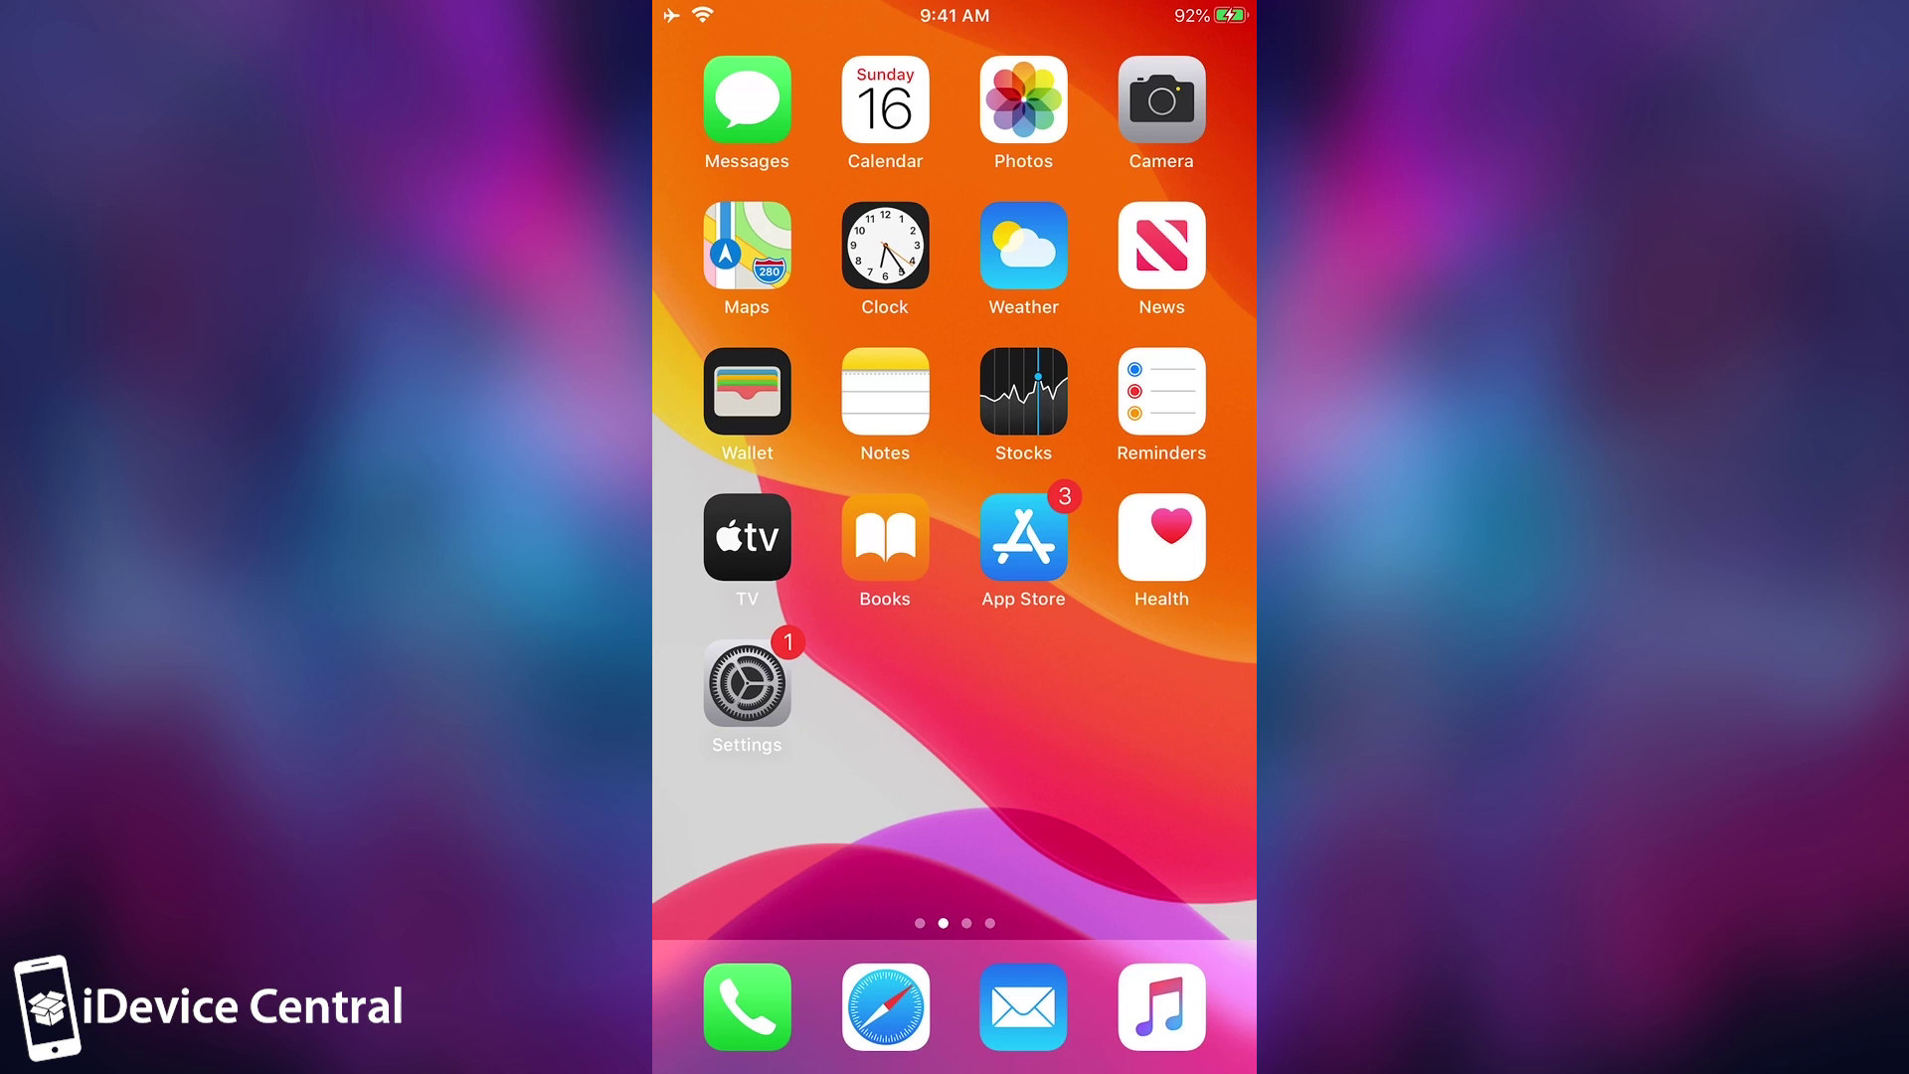